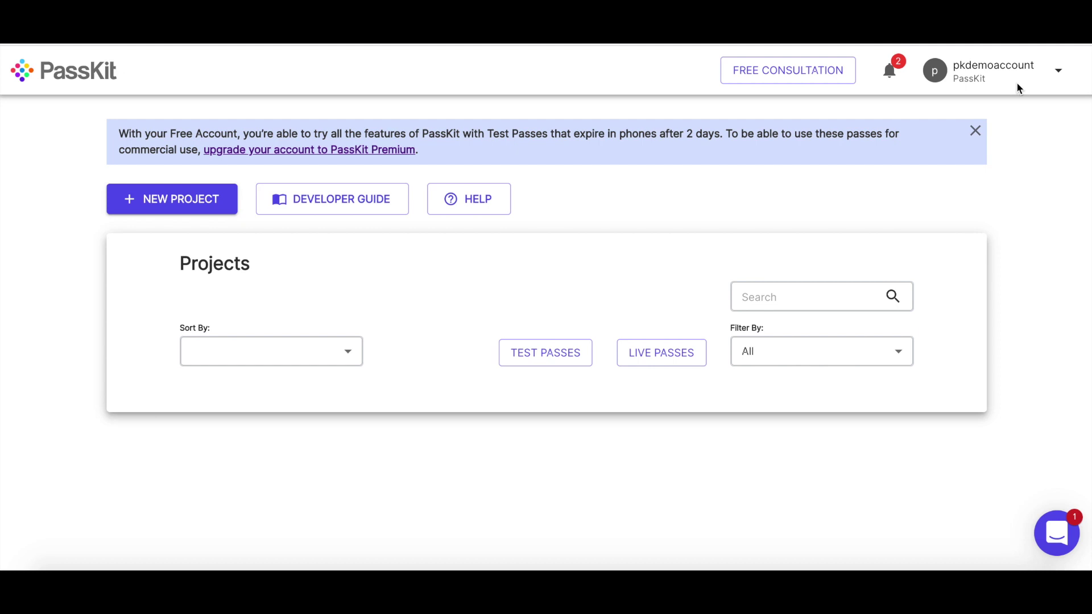
- Go to Billing and enter 1500 members in the pricing calculator
{"action": "left_click", "coordinate": [1058, 73]}
{"action": "left_click", "coordinate": [1023, 135]}
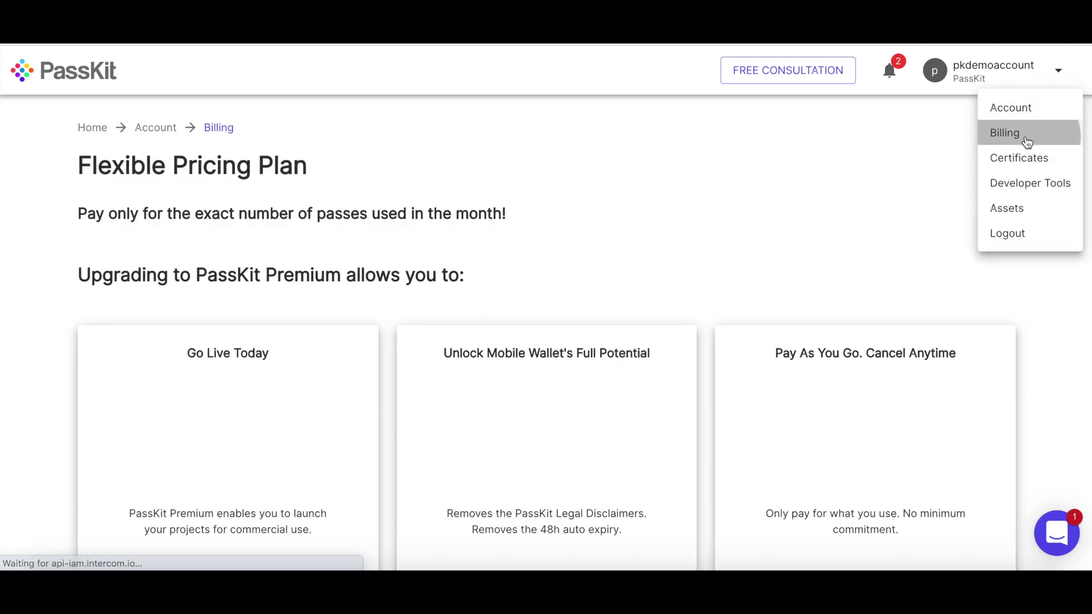
{"action": "scroll", "coordinate": [483, 228], "scroll_direction": "down", "scroll_amount": 2}
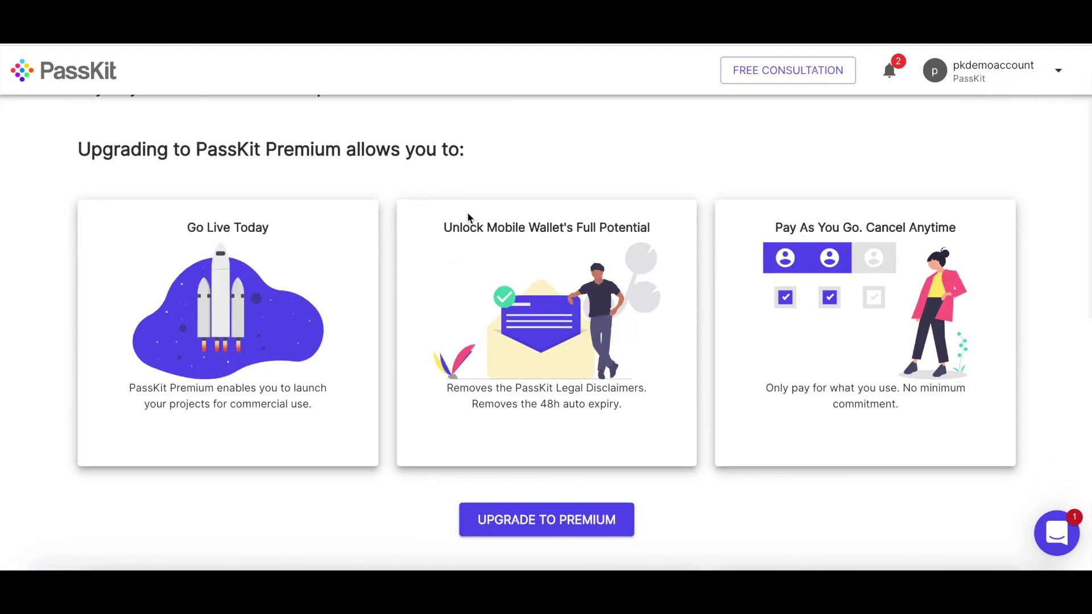
{"action": "scroll", "coordinate": [317, 376], "scroll_direction": "down", "scroll_amount": 7}
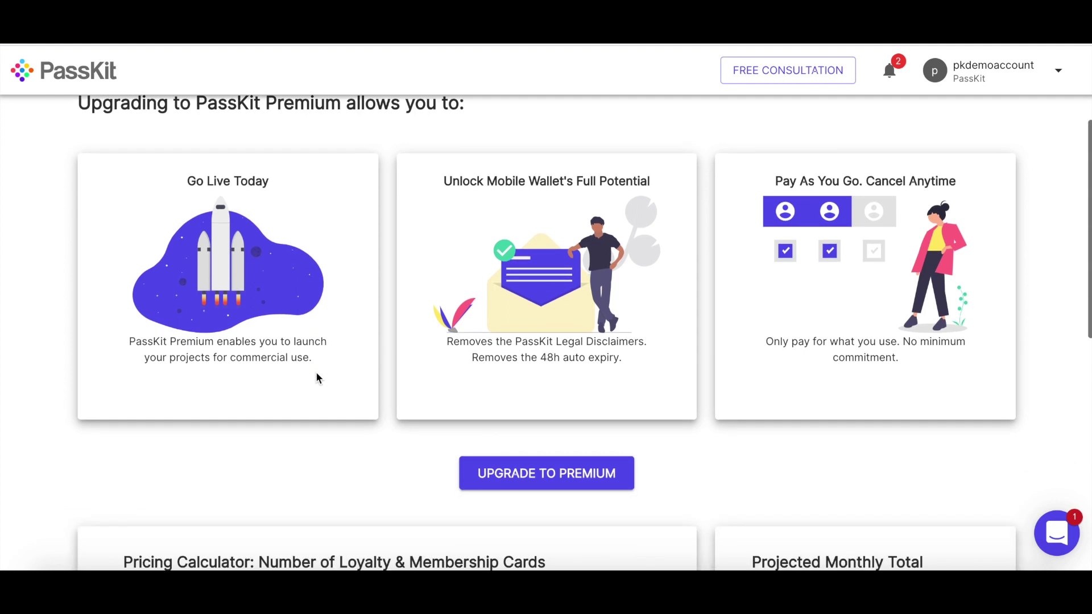
{"action": "scroll", "coordinate": [317, 378], "scroll_direction": "down", "scroll_amount": 2}
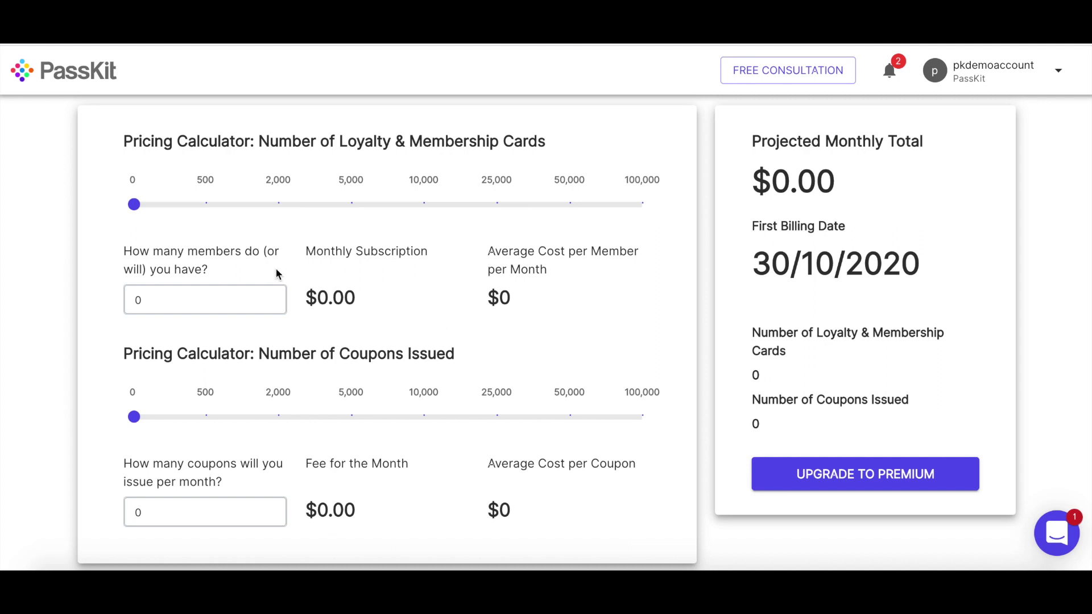
{"action": "left_click_drag", "start_coordinate": [165, 299], "coordinate": [113, 306]}
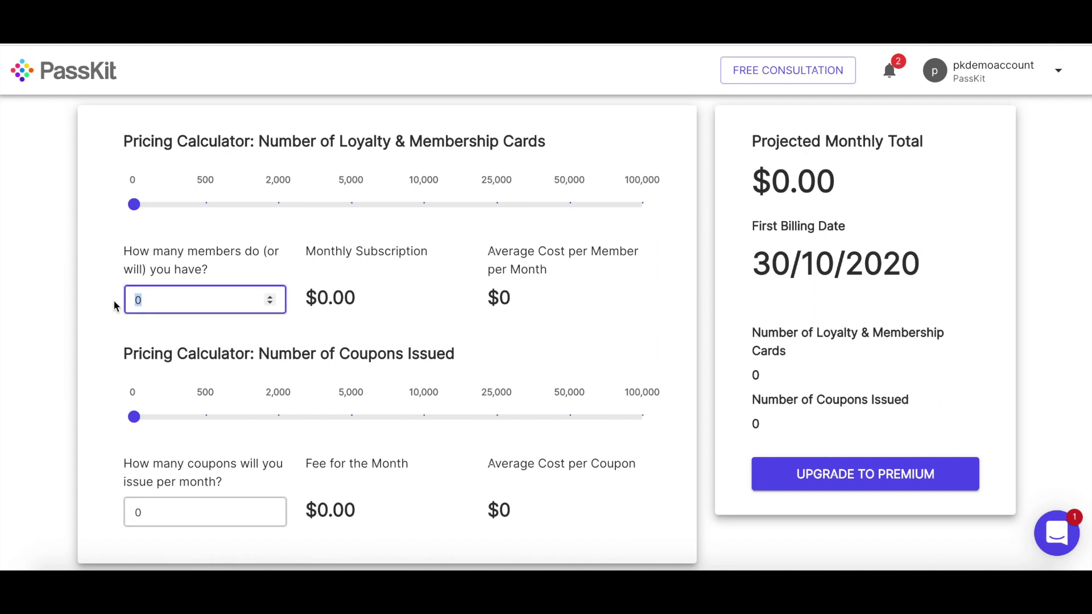
{"action": "type", "text": "1500"}
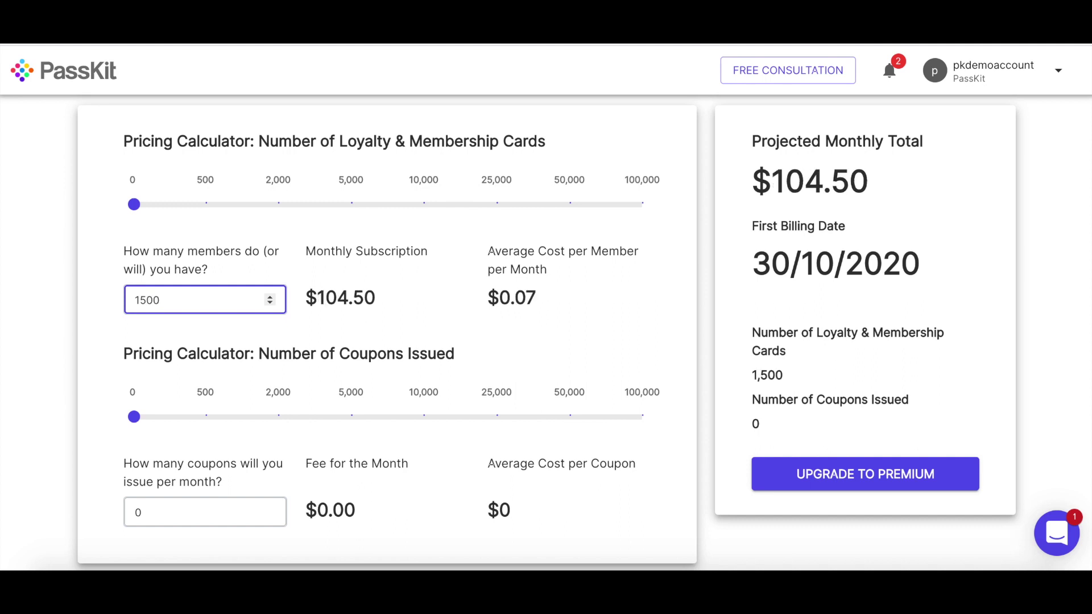
- Check the $104.50 monthly total, briefly try 15000 members, then restore 1500
{"action": "left_click_drag", "start_coordinate": [318, 296], "coordinate": [385, 301]}
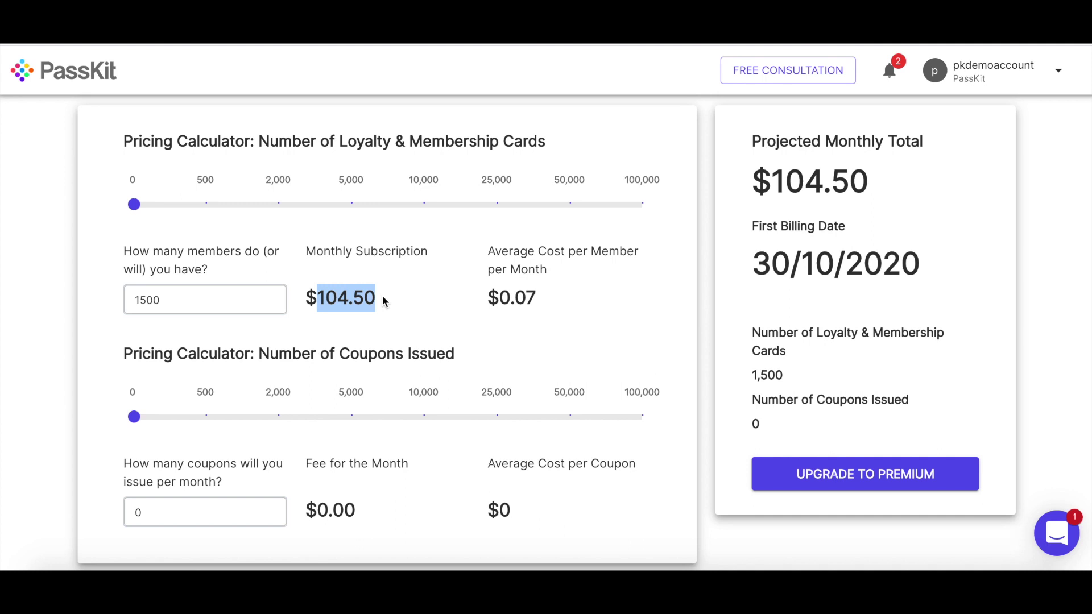
{"action": "left_click", "coordinate": [543, 293]}
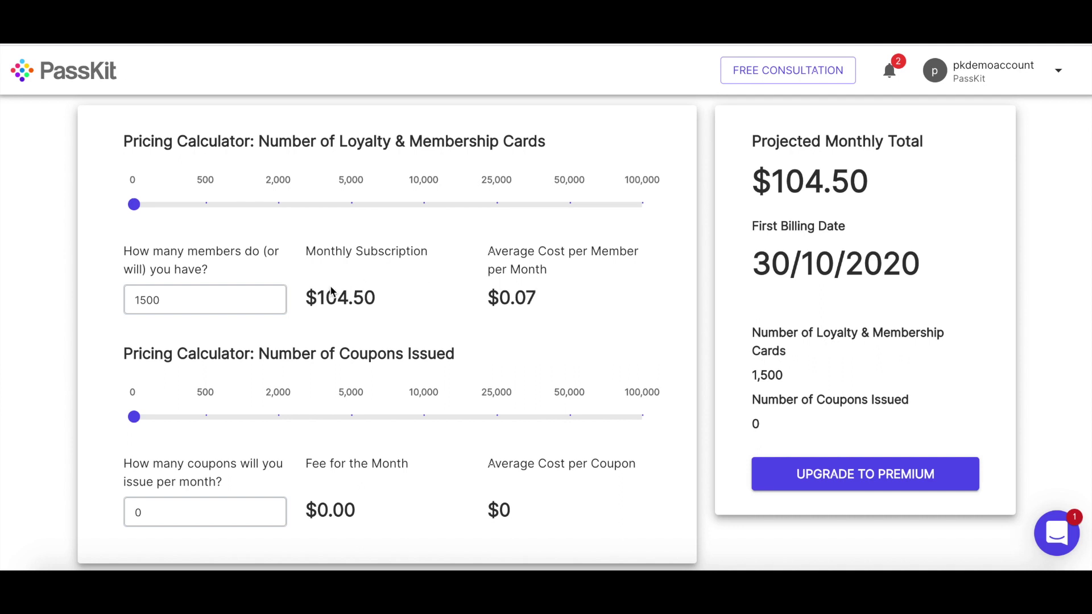
{"action": "left_click_drag", "start_coordinate": [180, 299], "coordinate": [130, 302]}
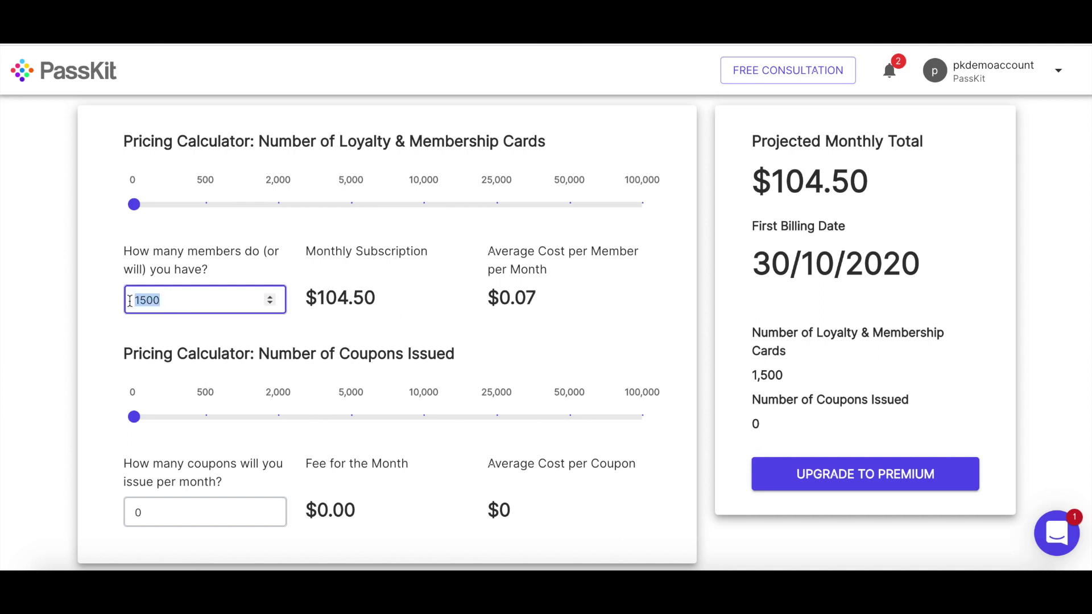
{"action": "type", "text": "15000"}
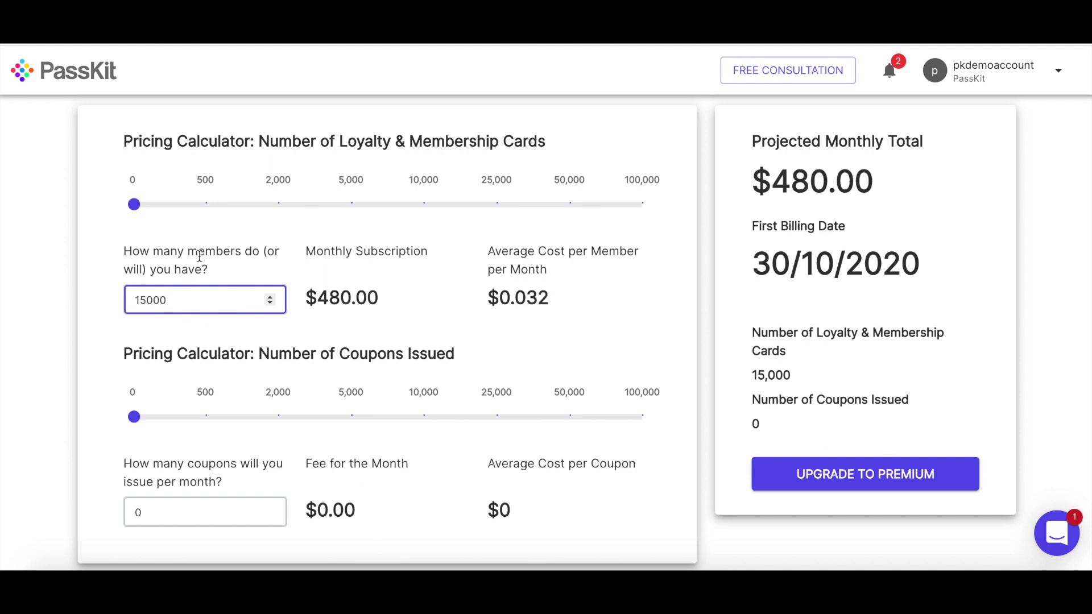
{"action": "left_click", "coordinate": [397, 300]}
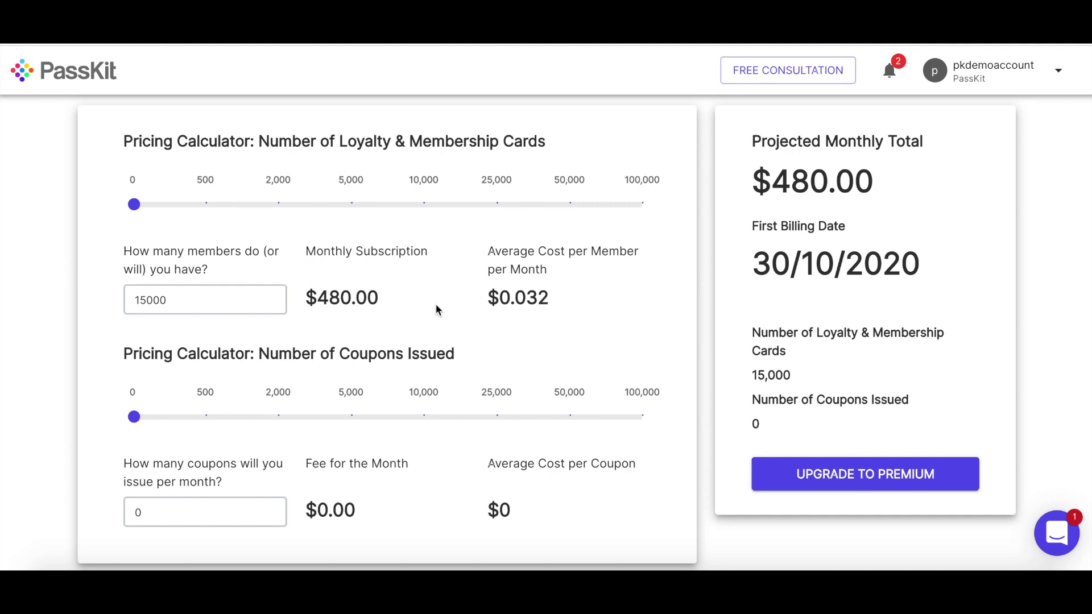
{"action": "left_click", "coordinate": [152, 290]}
{"action": "key", "text": "BackSpace"}
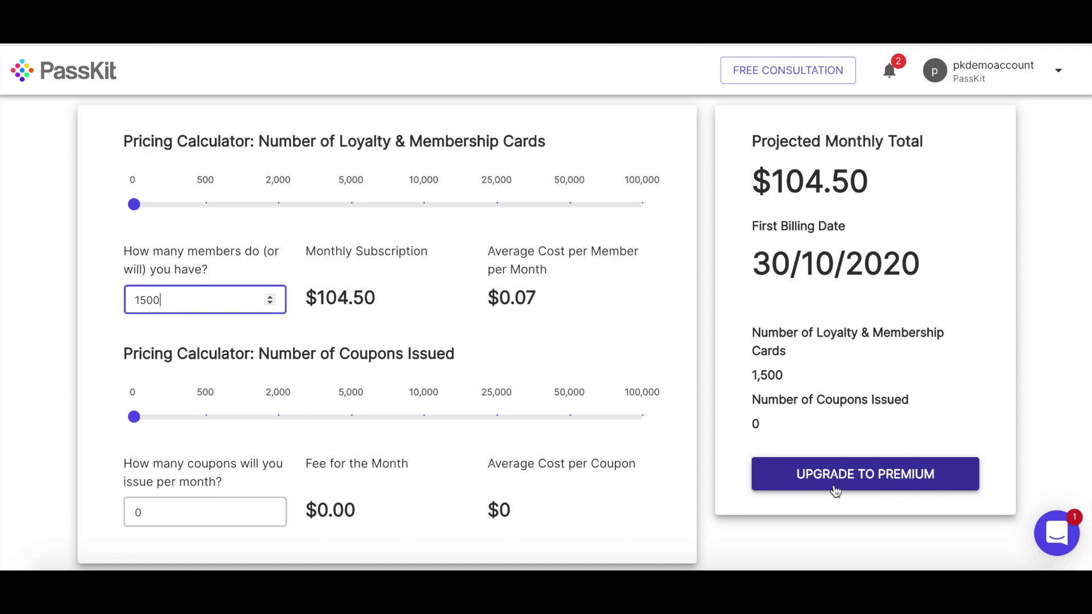
- Review the go-live milestones and start the Premium upgrade by adding a card
{"action": "left_click", "coordinate": [890, 83]}
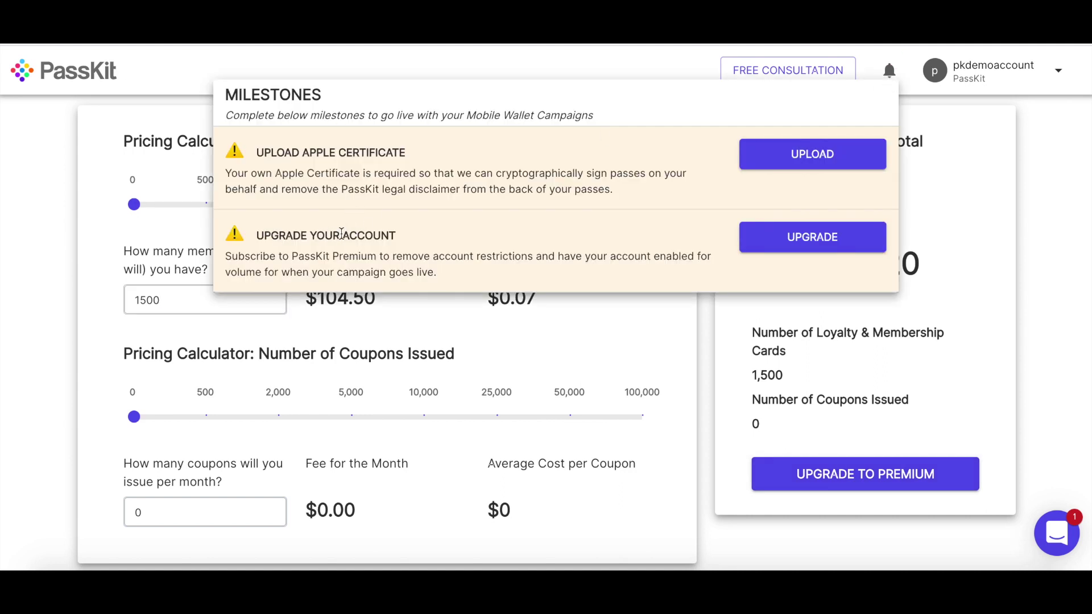
{"action": "left_click", "coordinate": [699, 364]}
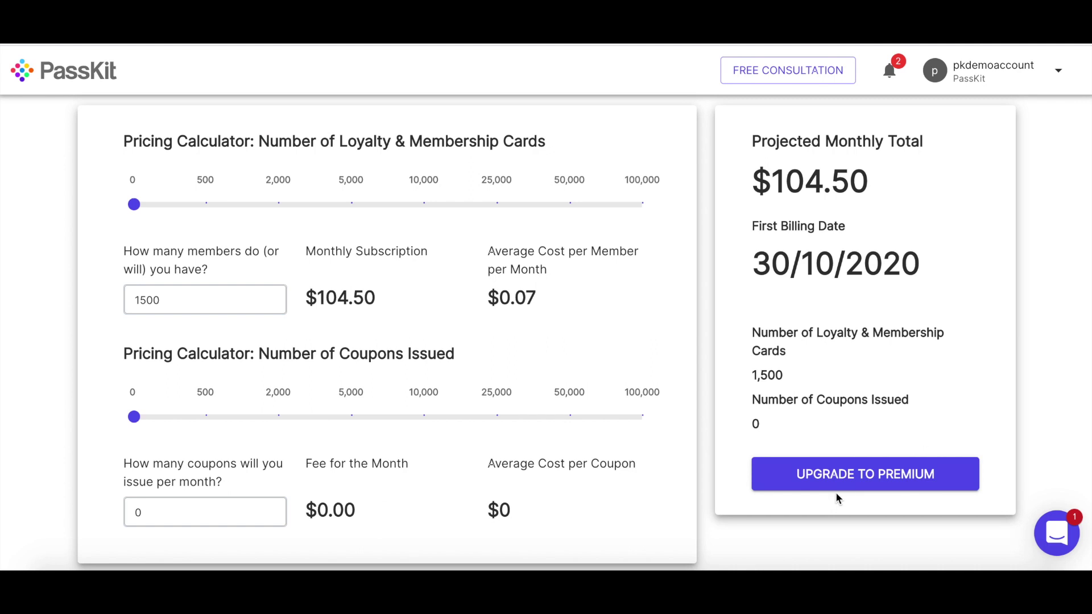
{"action": "left_click", "coordinate": [844, 487]}
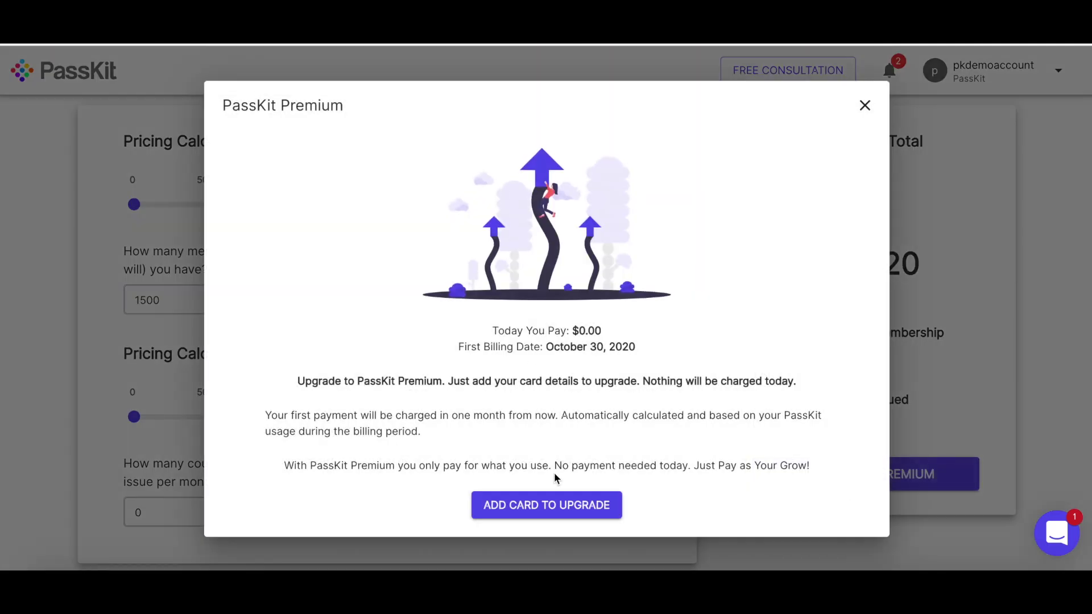
{"action": "left_click", "coordinate": [547, 504]}
- Enter the card details, autofill the saved billing address and confirm the Premium upgrade
{"action": "left_click", "coordinate": [312, 238]}
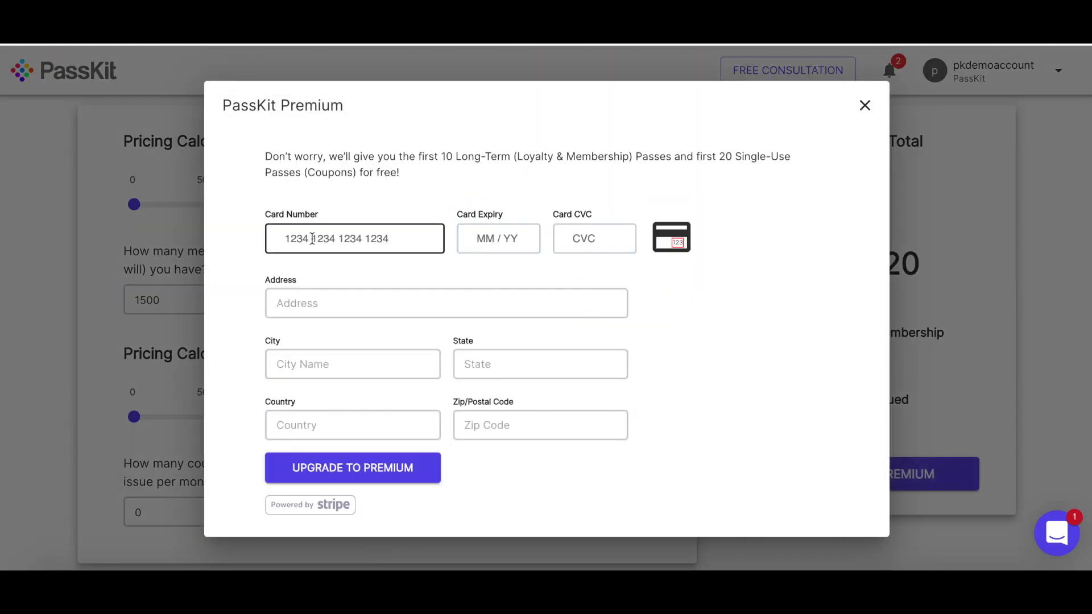
{"action": "type", "text": "4242 4"}
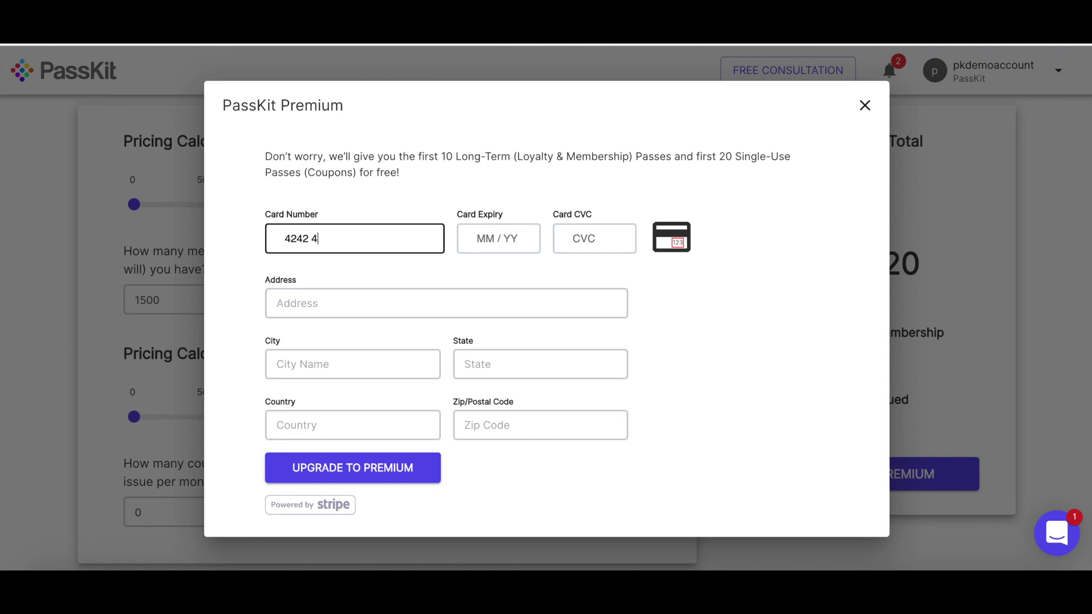
{"action": "type", "text": "242 4242 42420424"}
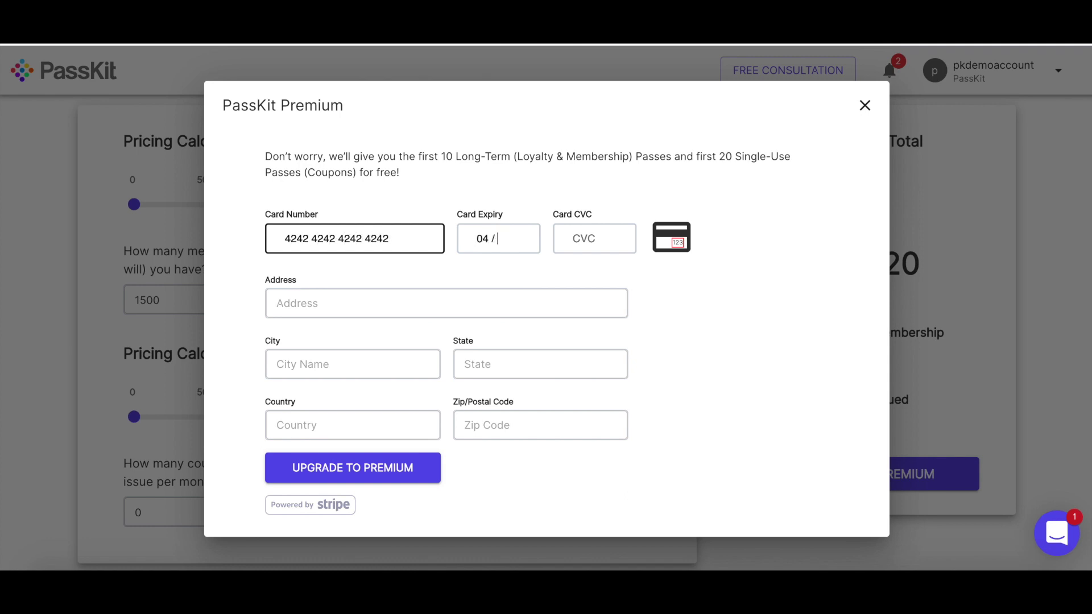
{"action": "type", "text": "242"}
{"action": "left_click", "coordinate": [295, 303]}
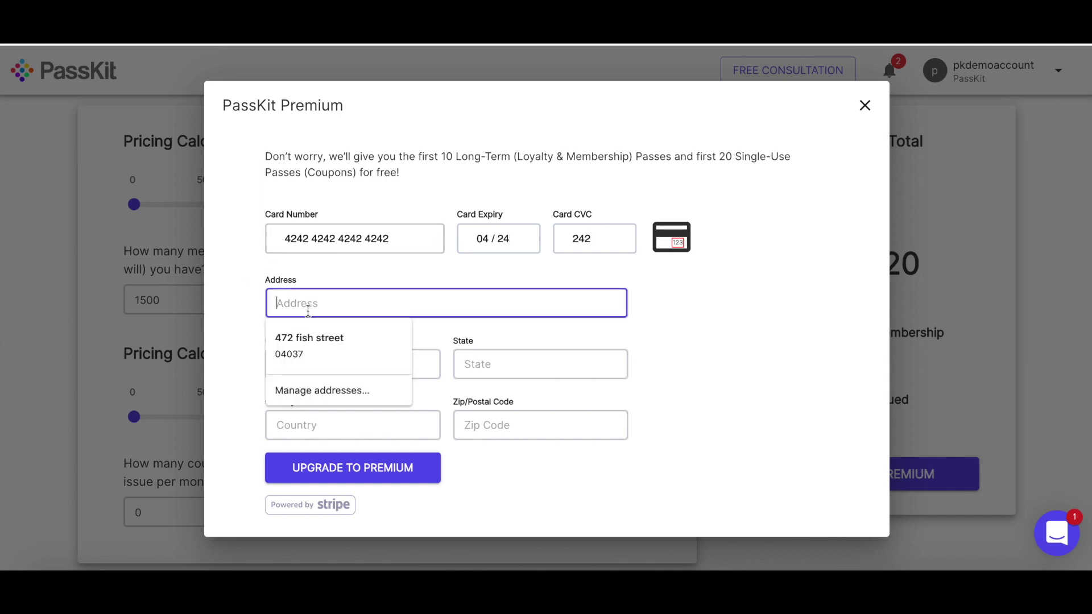
{"action": "left_click", "coordinate": [310, 341]}
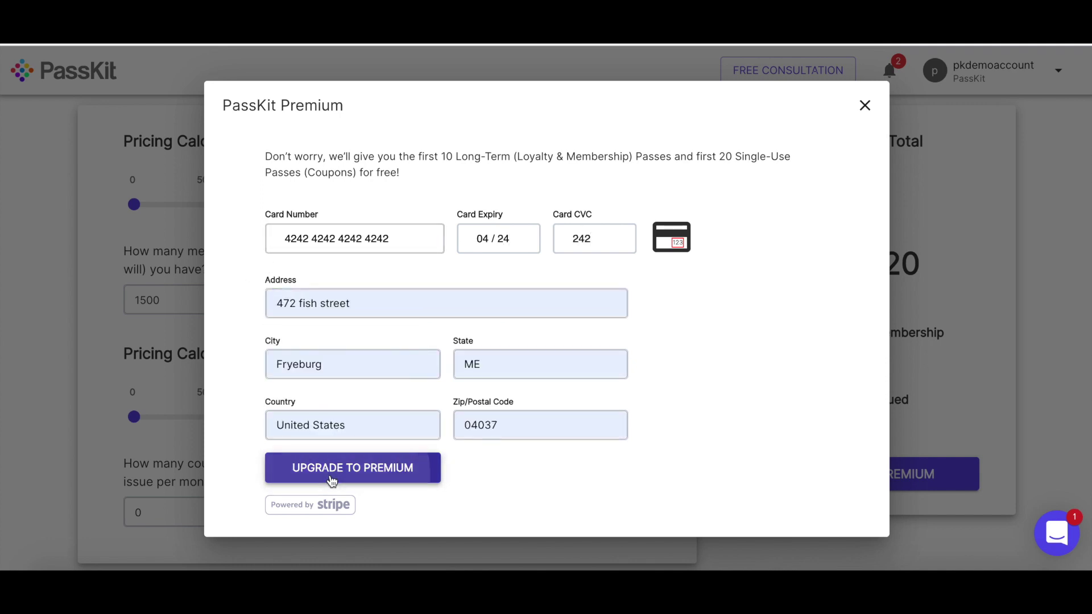
{"action": "left_click", "coordinate": [332, 469]}
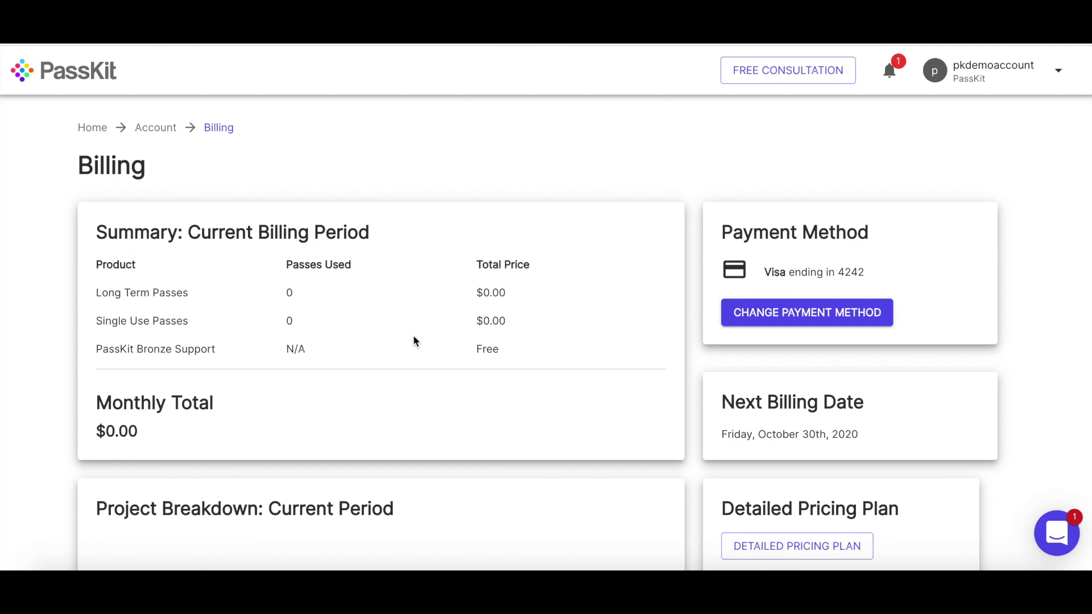
- Look over the new Billing summary, then open Milestones showing the Apple Certificate upload step
{"action": "scroll", "coordinate": [413, 337], "scroll_direction": "down", "scroll_amount": 1}
{"action": "scroll", "coordinate": [421, 326], "scroll_direction": "down", "scroll_amount": 5}
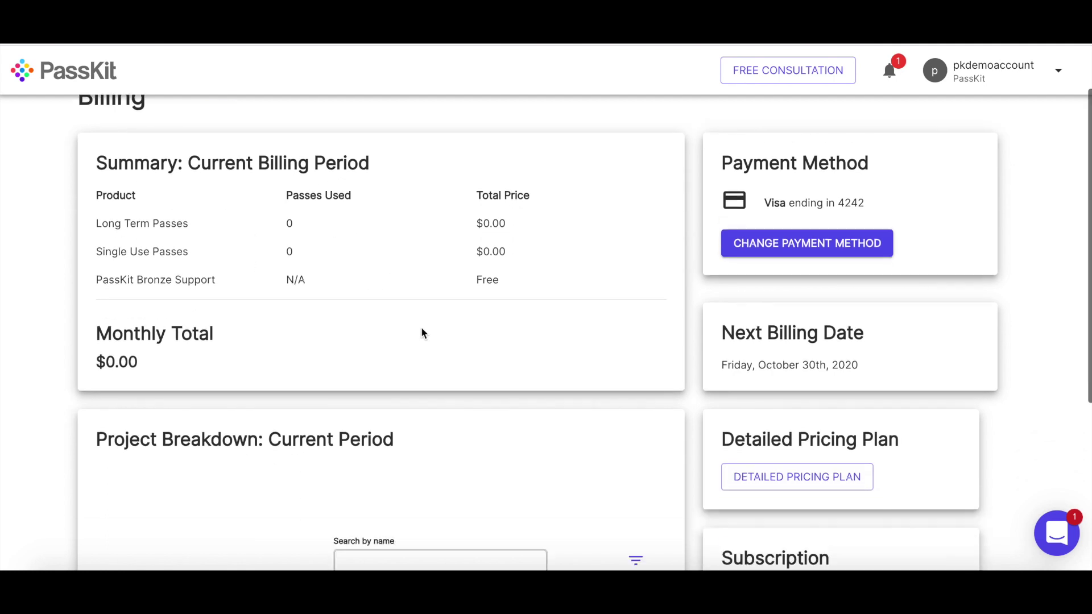
{"action": "scroll", "coordinate": [405, 358], "scroll_direction": "down", "scroll_amount": 2}
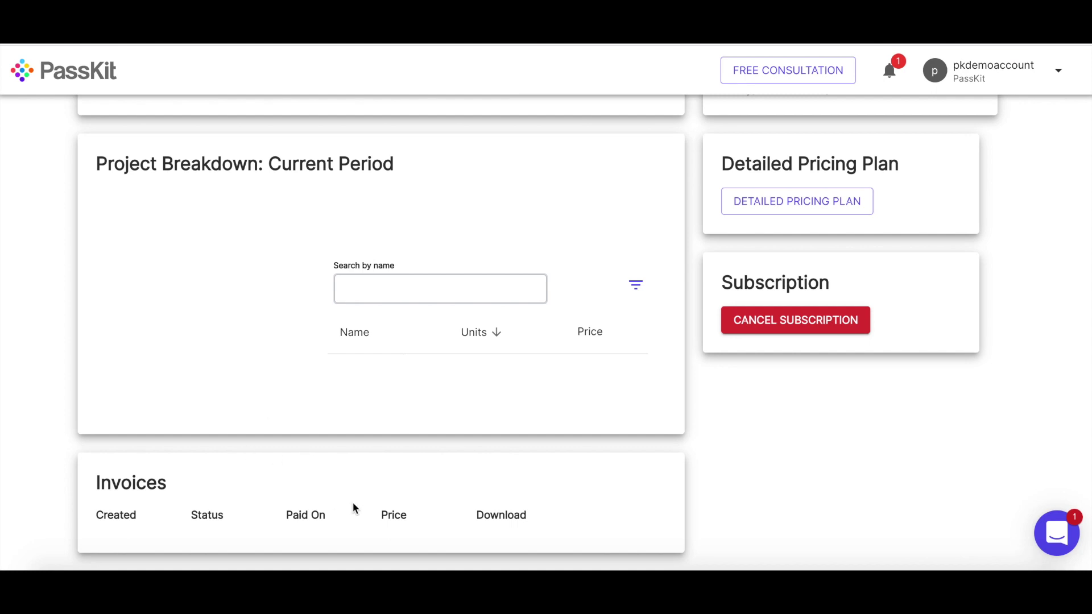
{"action": "scroll", "coordinate": [727, 429], "scroll_direction": "up", "scroll_amount": 6}
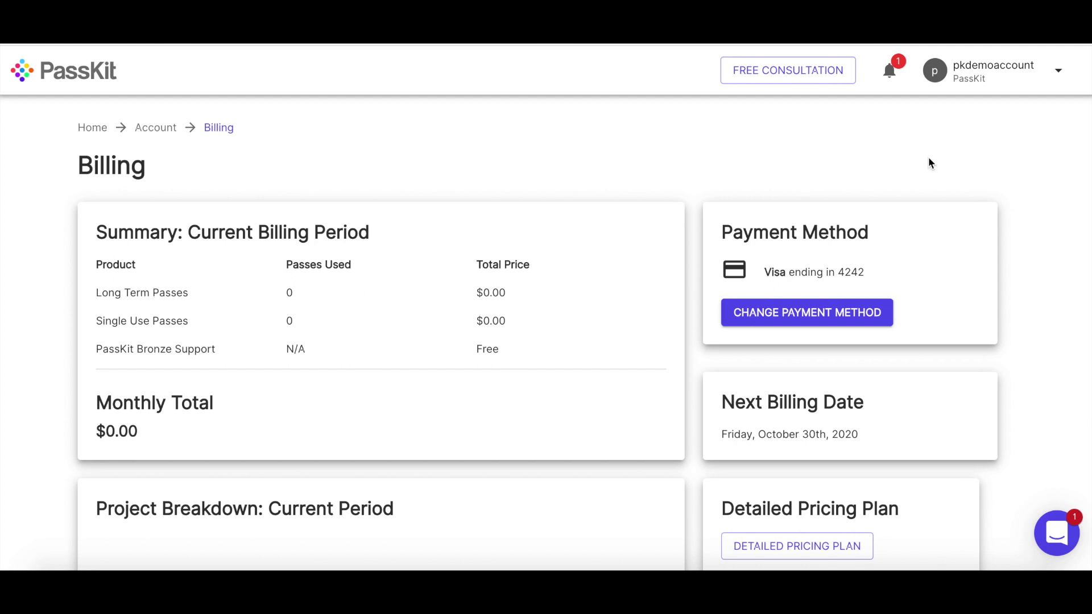
{"action": "left_click", "coordinate": [886, 80]}
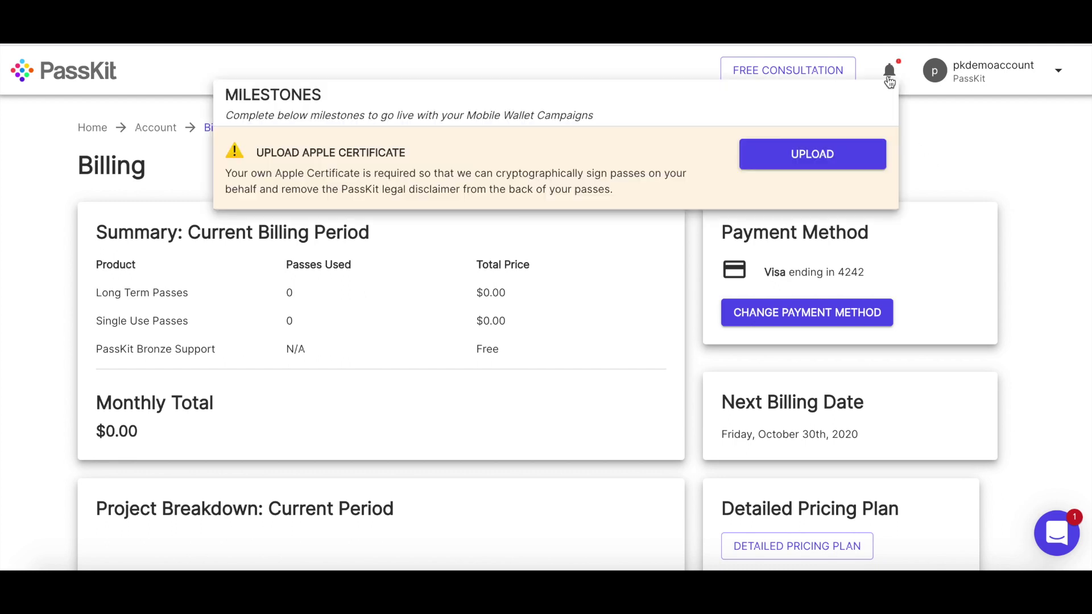
- Go to the account's Certificates page and look it over
{"action": "left_click", "coordinate": [858, 149]}
{"action": "left_click", "coordinate": [1058, 71]}
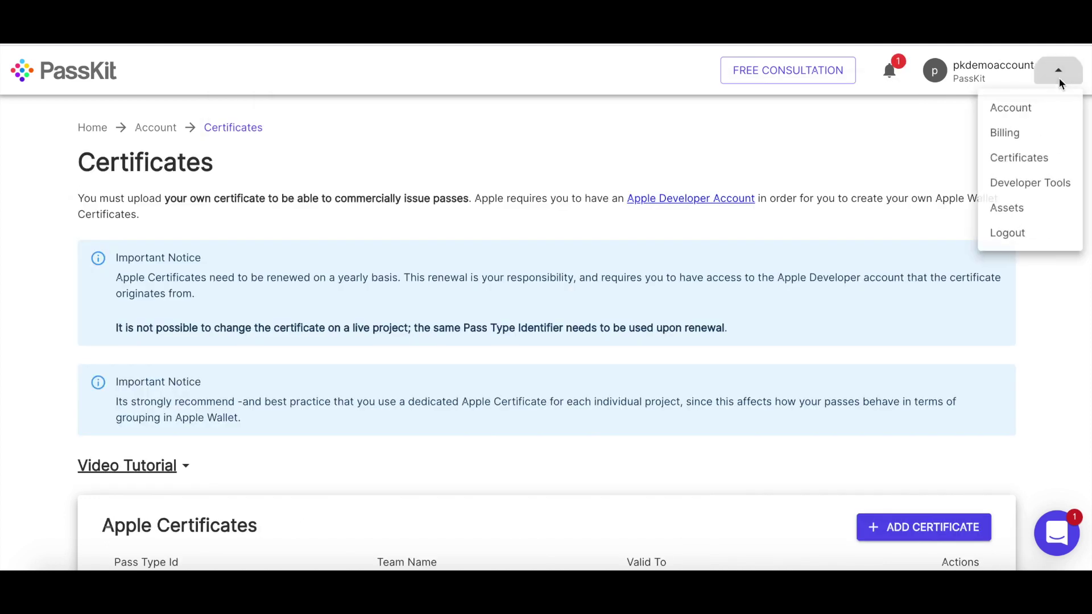
{"action": "left_click", "coordinate": [1040, 165]}
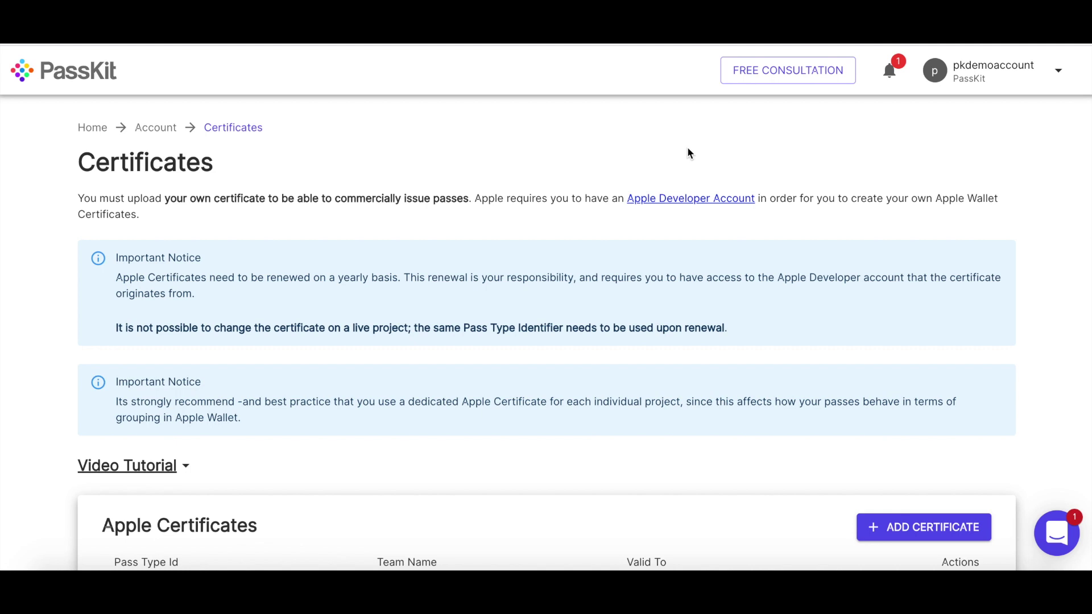
{"action": "scroll", "coordinate": [622, 232], "scroll_direction": "down", "scroll_amount": 1}
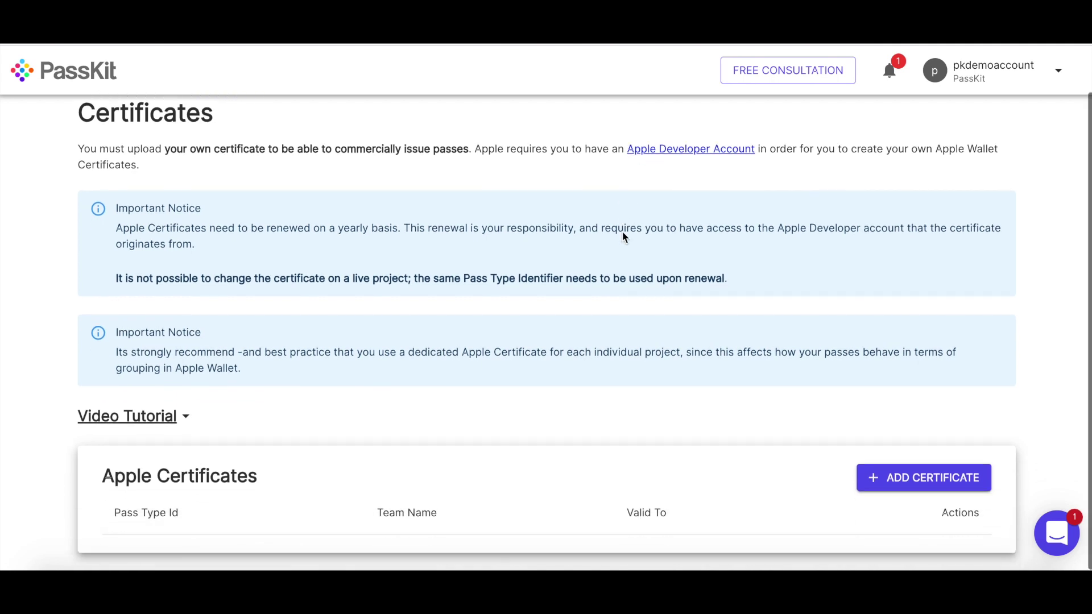
{"action": "scroll", "coordinate": [622, 237], "scroll_direction": "up", "scroll_amount": 1}
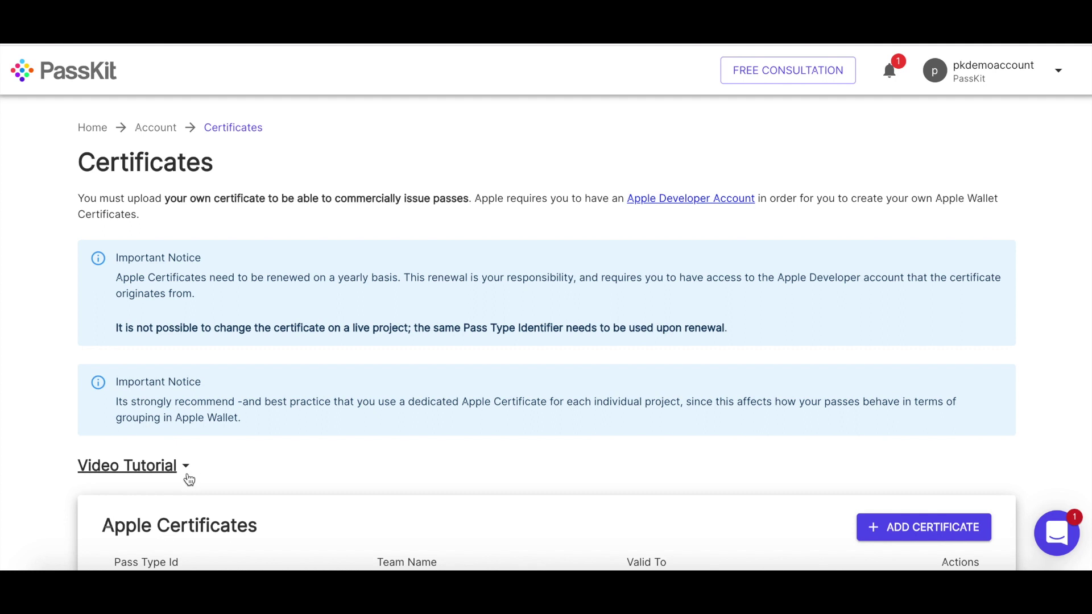
{"action": "scroll", "coordinate": [411, 475], "scroll_direction": "down", "scroll_amount": 1}
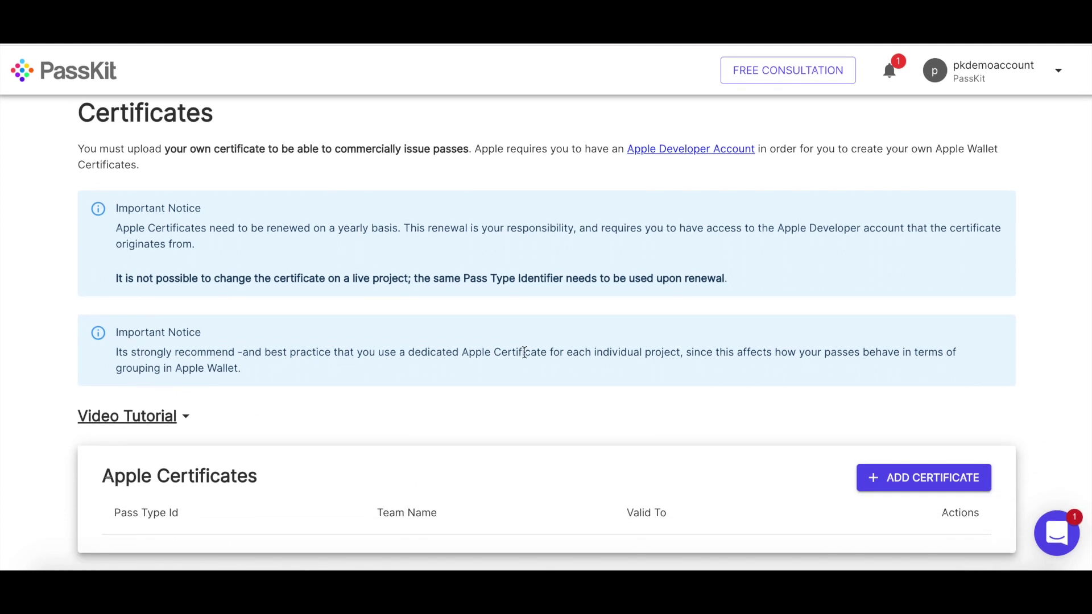
{"action": "scroll", "coordinate": [524, 353], "scroll_direction": "up", "scroll_amount": 1}
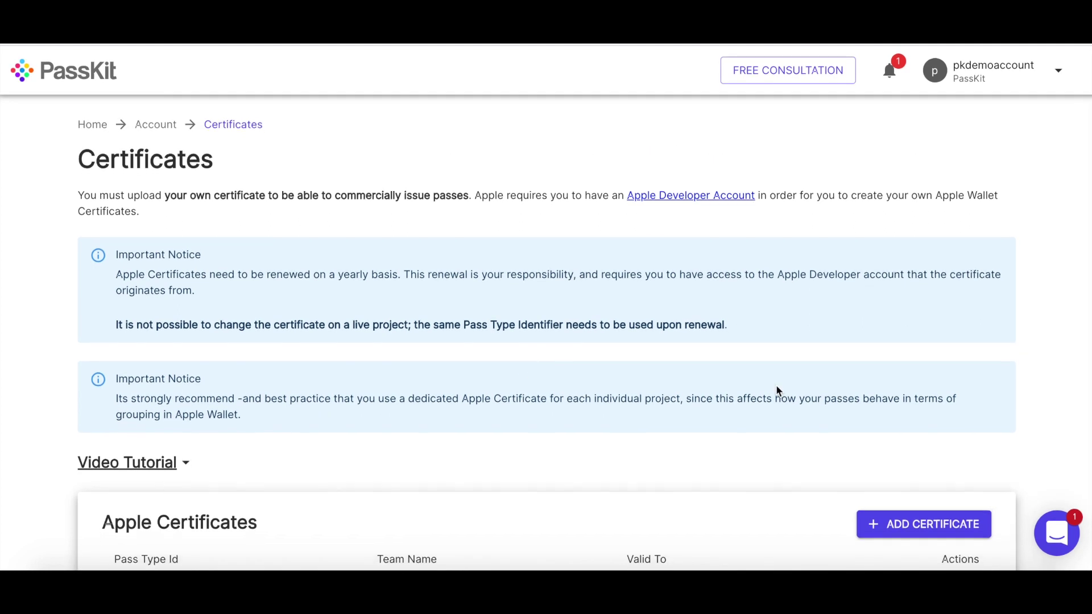
{"action": "scroll", "coordinate": [777, 390], "scroll_direction": "down", "scroll_amount": 1}
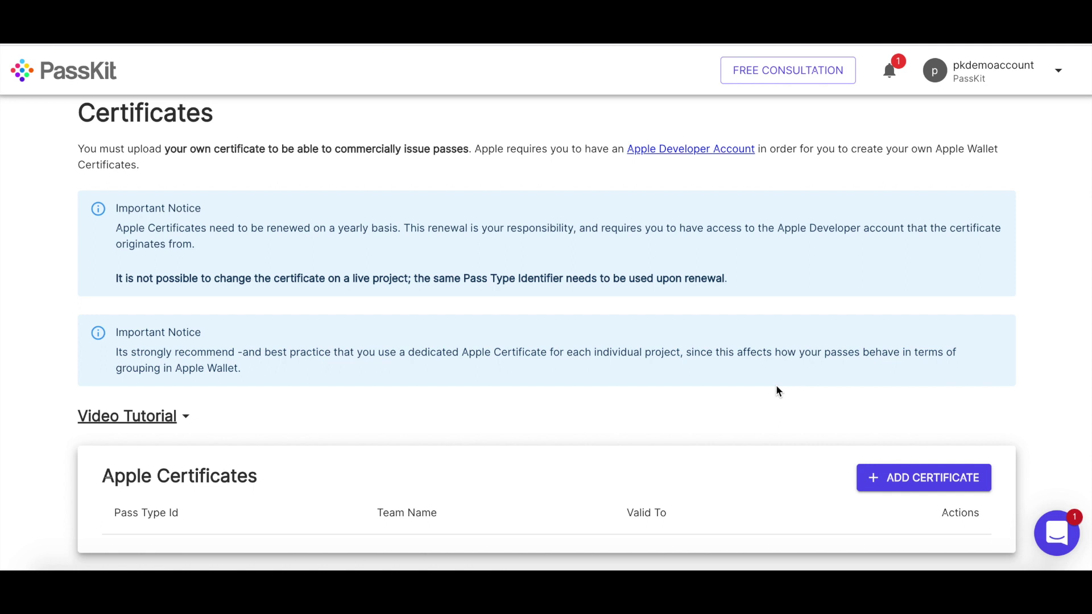
- Add a new Apple certificate, download its CSR file and switch to the Apple Developer site
{"action": "left_click", "coordinate": [925, 480]}
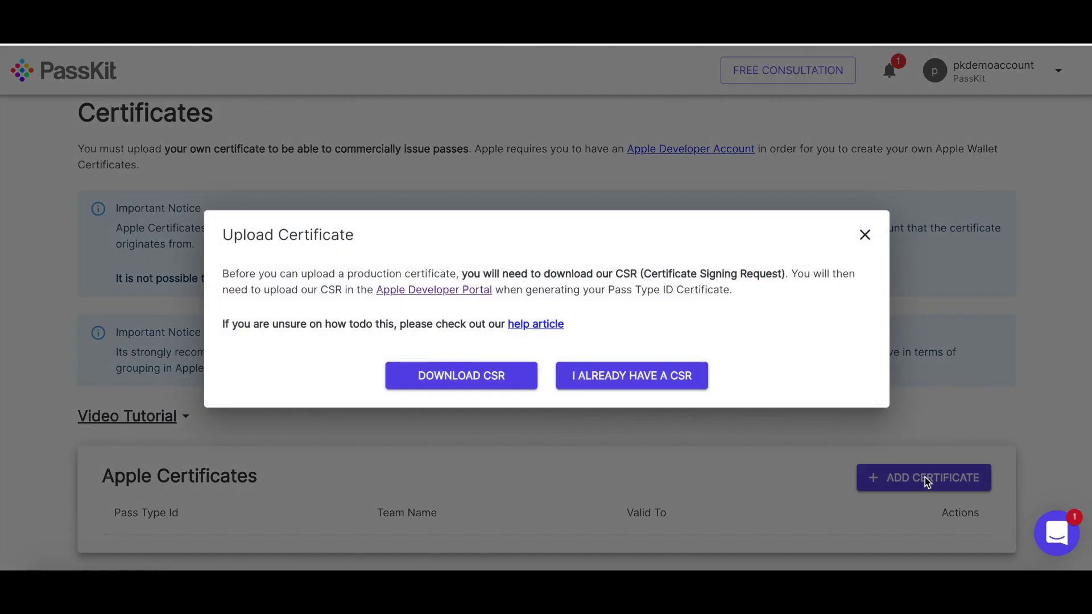
{"action": "left_click", "coordinate": [455, 372]}
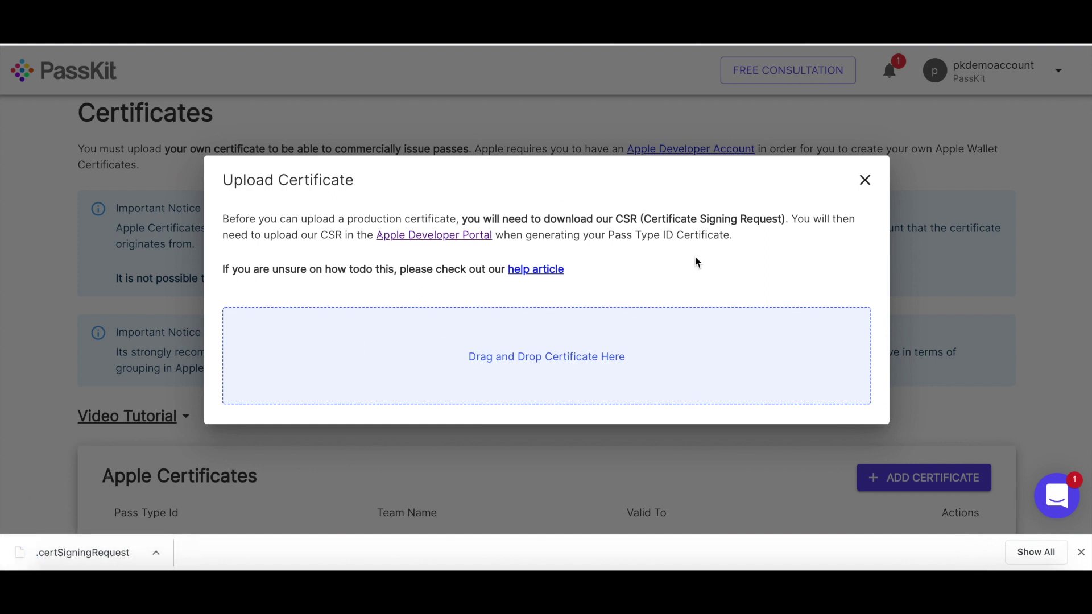
{"action": "key", "text": "ctrl+Tab"}
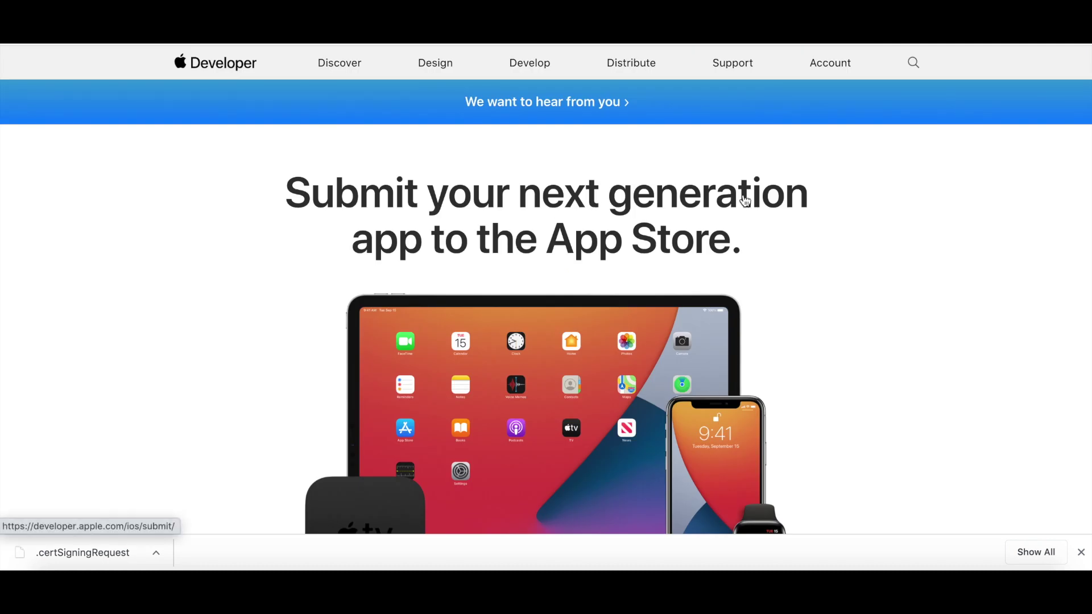
- Register a new Pass Type ID described as Demo Certificate with a previously used identifier
{"action": "left_click", "coordinate": [826, 63]}
{"action": "left_click", "coordinate": [646, 270]}
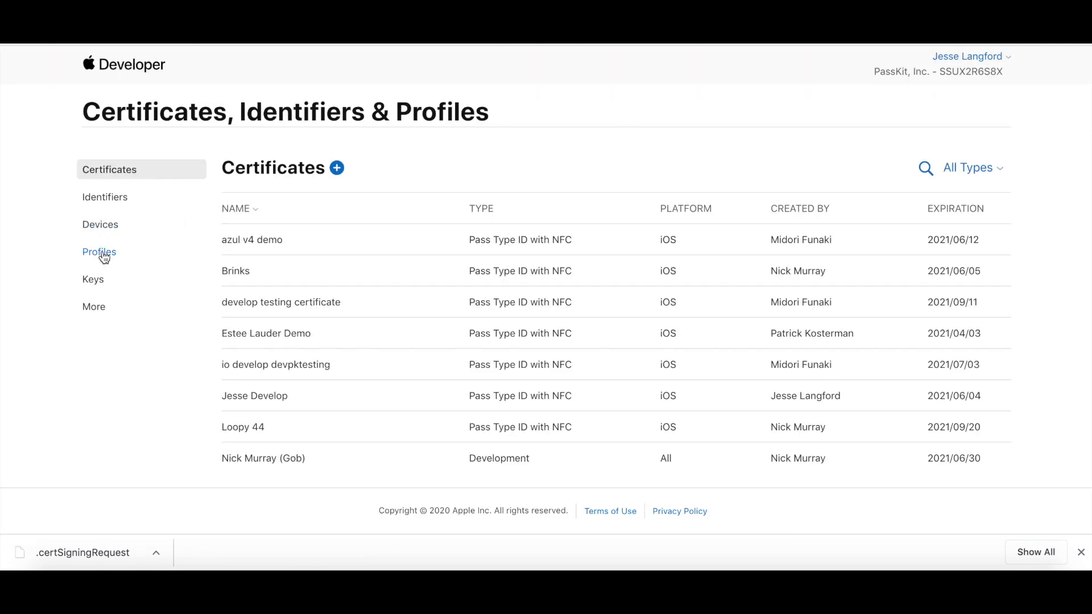
{"action": "left_click", "coordinate": [117, 205]}
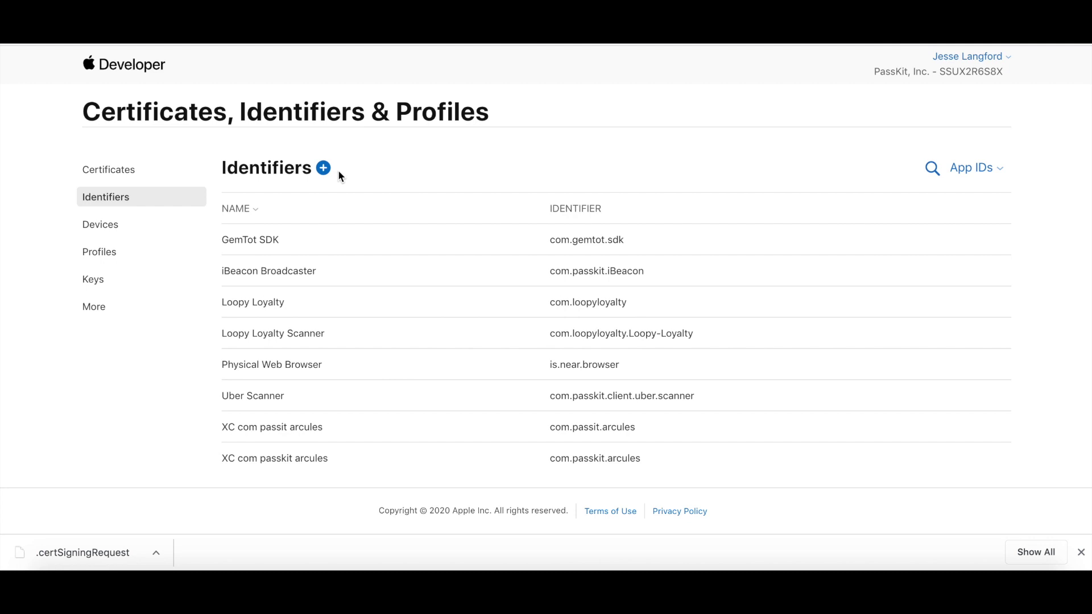
{"action": "left_click", "coordinate": [322, 169]}
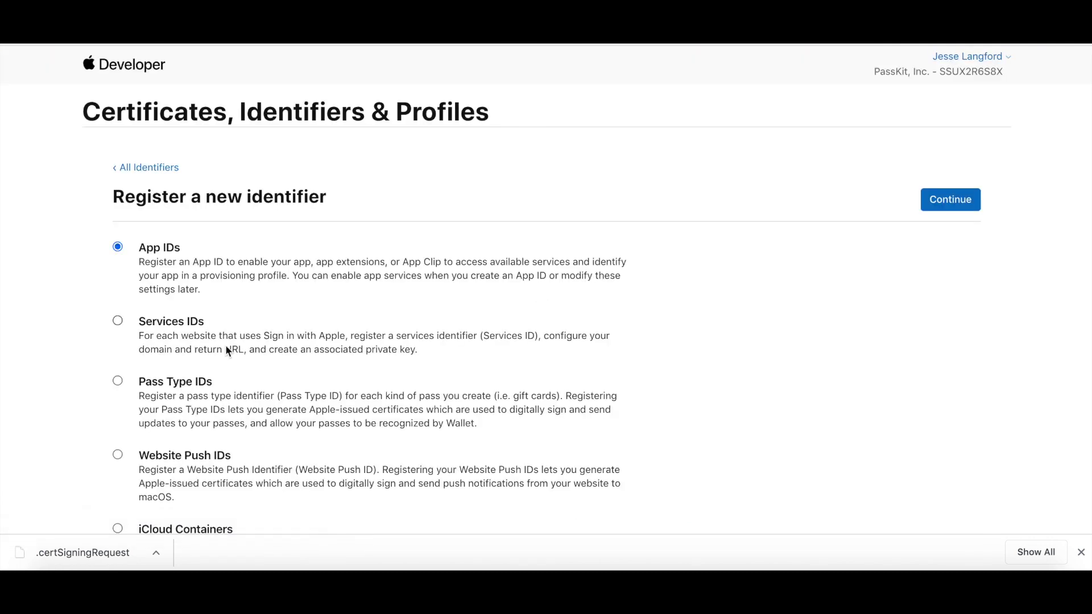
{"action": "left_click", "coordinate": [170, 385]}
{"action": "left_click", "coordinate": [938, 204]}
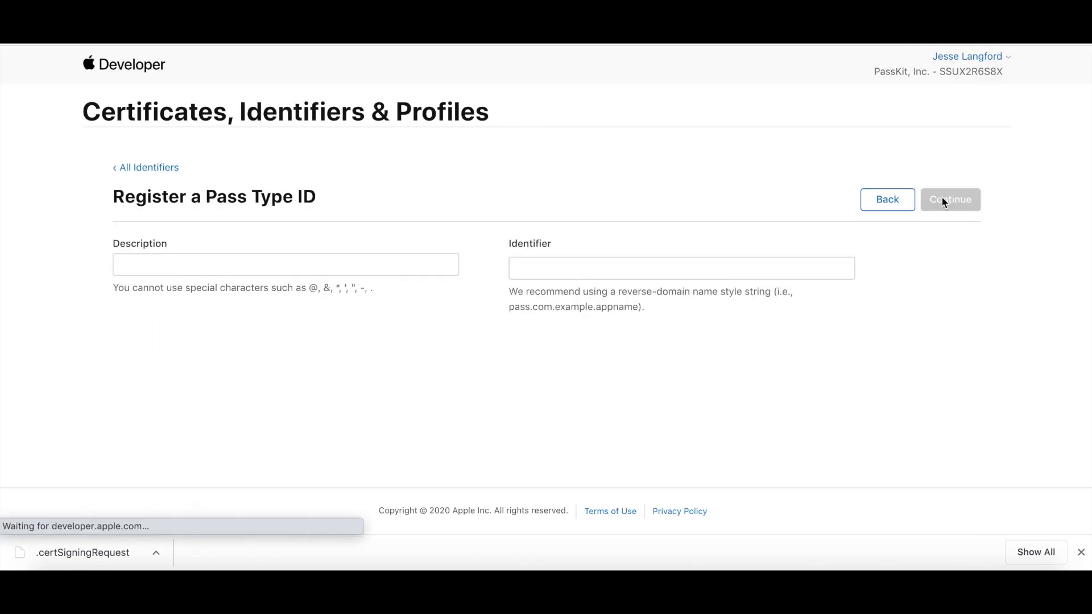
{"action": "left_click", "coordinate": [290, 255]}
{"action": "left_click", "coordinate": [161, 378]}
{"action": "left_click", "coordinate": [592, 268]}
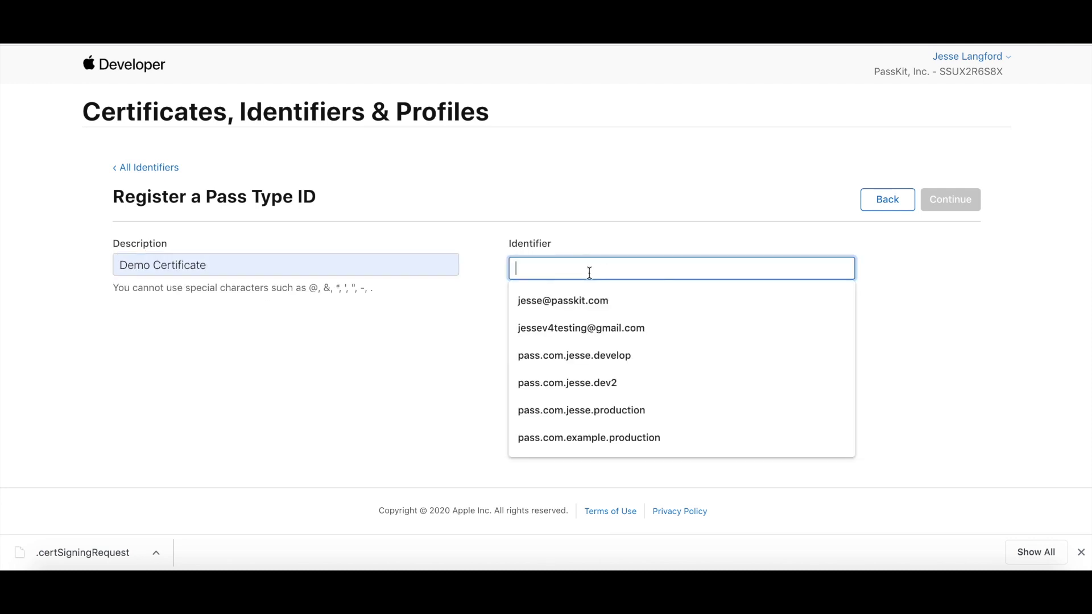
{"action": "left_click", "coordinate": [592, 414]}
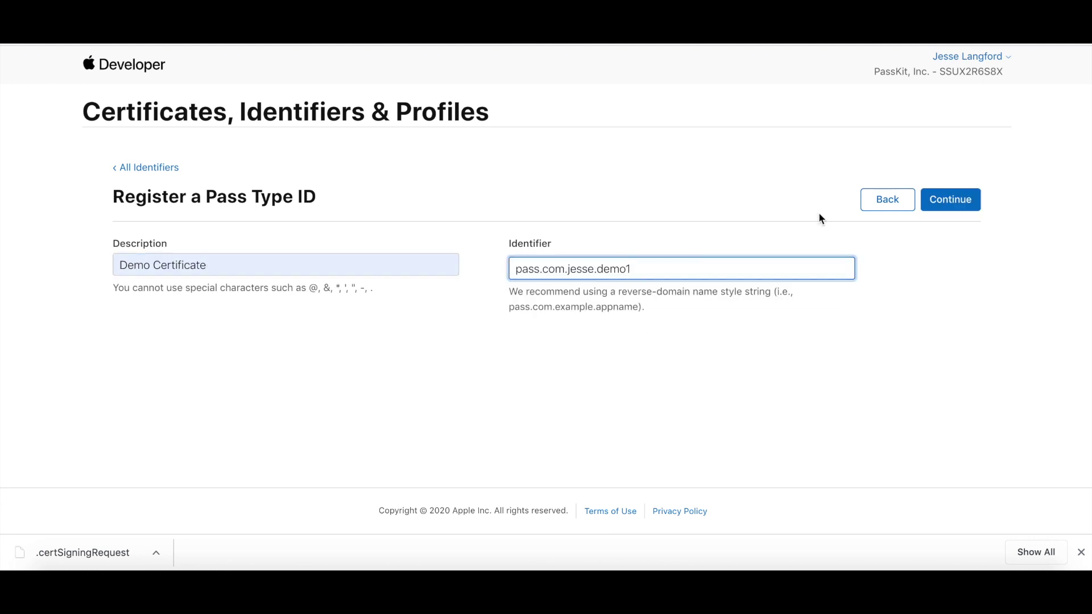
{"action": "left_click", "coordinate": [969, 208]}
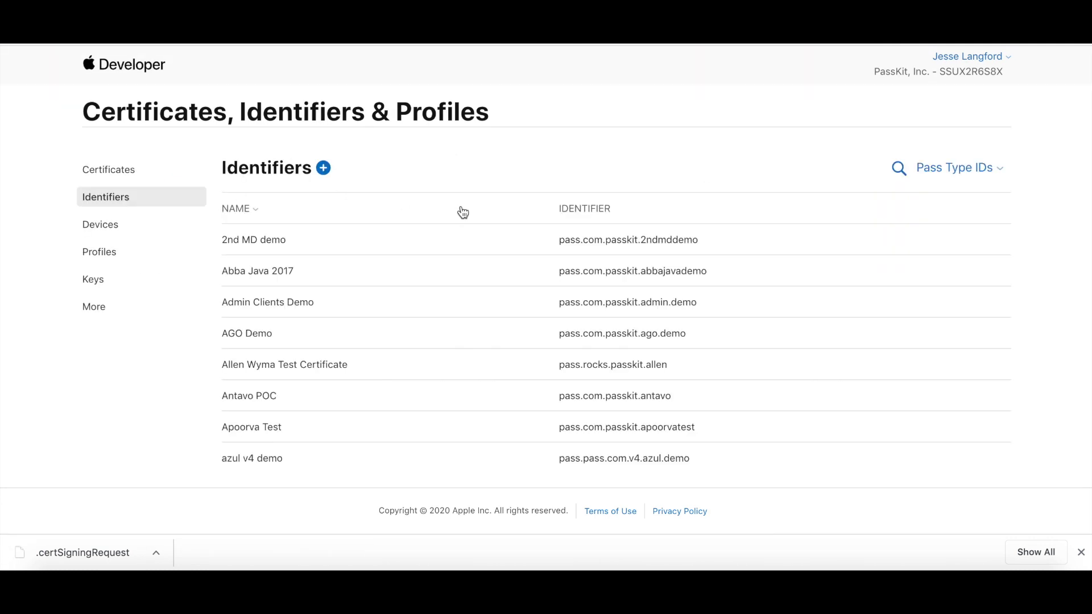
- Find the demo1 identifier, generate its certificate from the CSR, download it and return to PassKit
{"action": "left_click", "coordinate": [897, 168]}
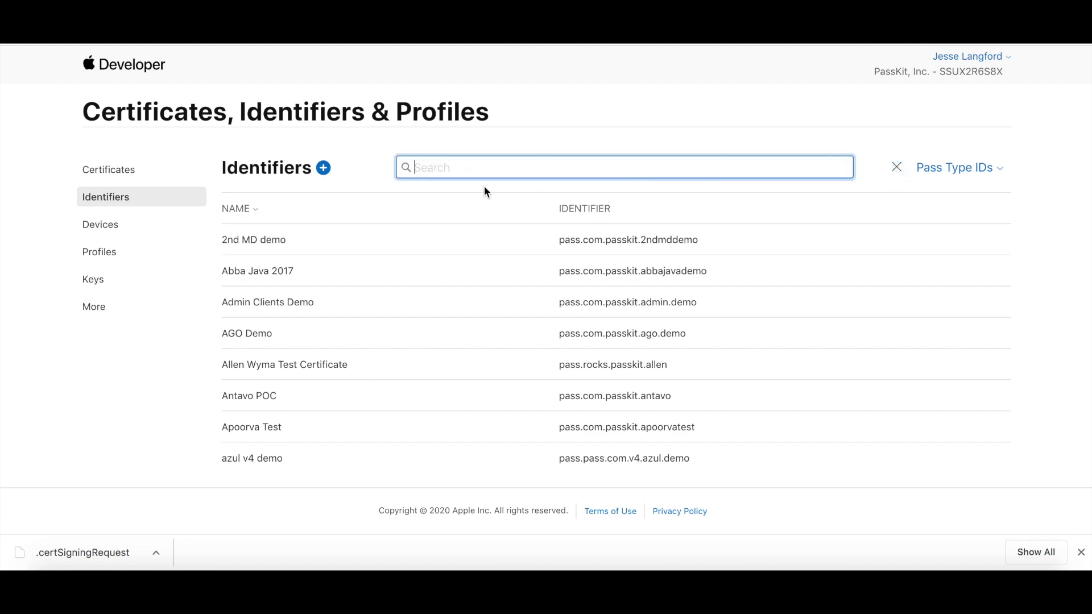
{"action": "type", "text": "demo1"}
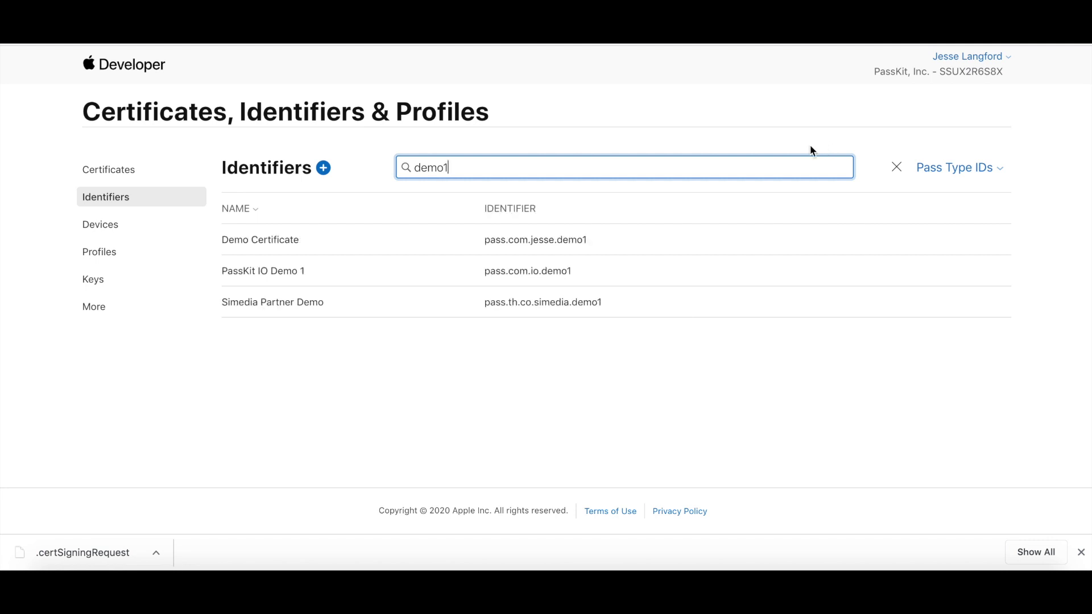
{"action": "left_click", "coordinate": [231, 240]}
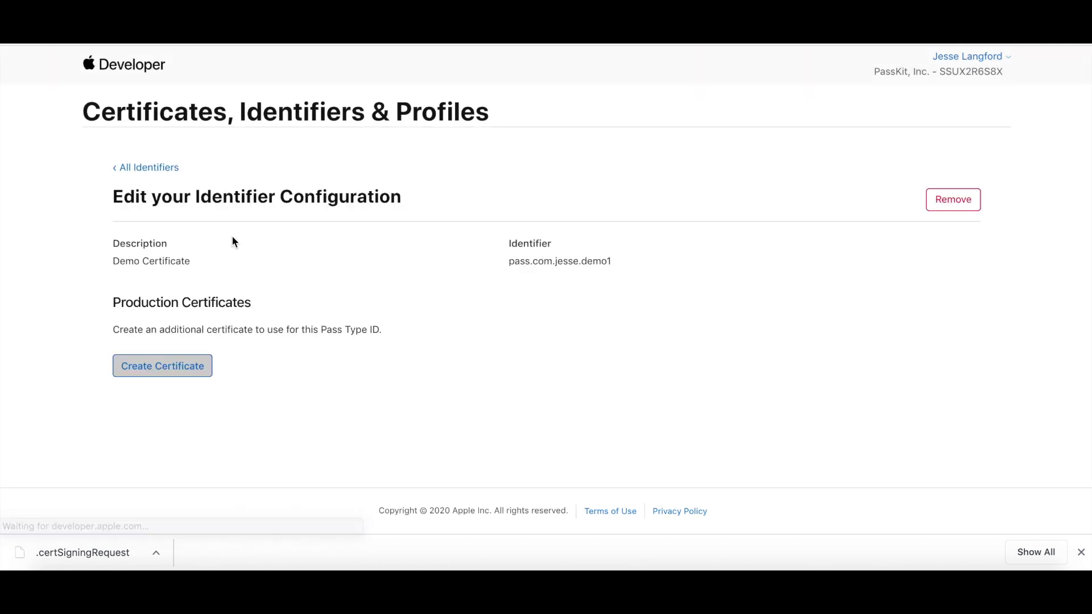
{"action": "left_click", "coordinate": [191, 368]}
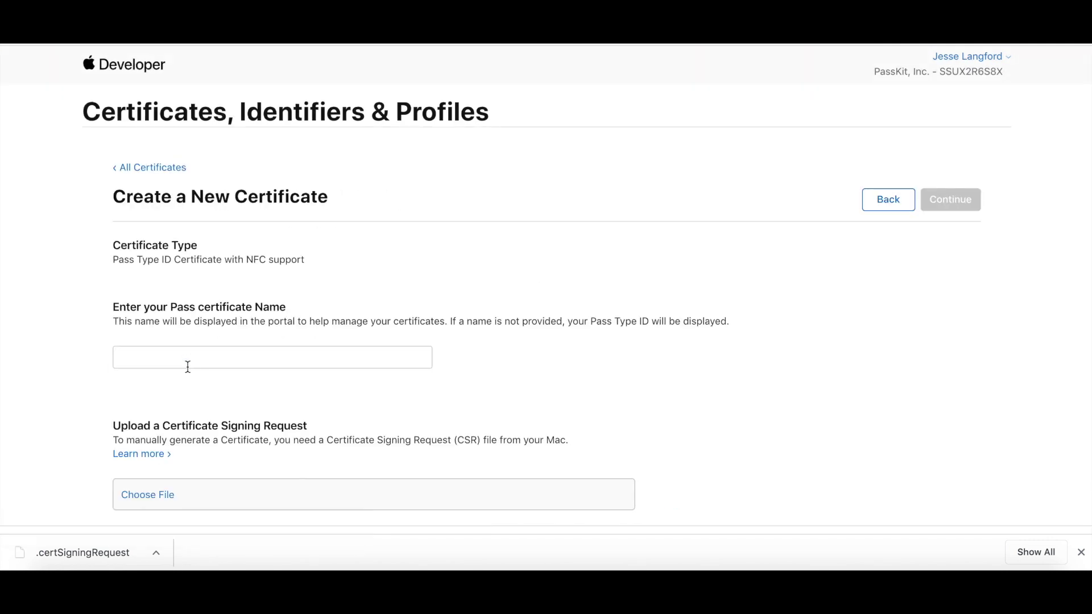
{"action": "left_click_drag", "start_coordinate": [83, 548], "coordinate": [205, 496]}
{"action": "left_click", "coordinate": [965, 204]}
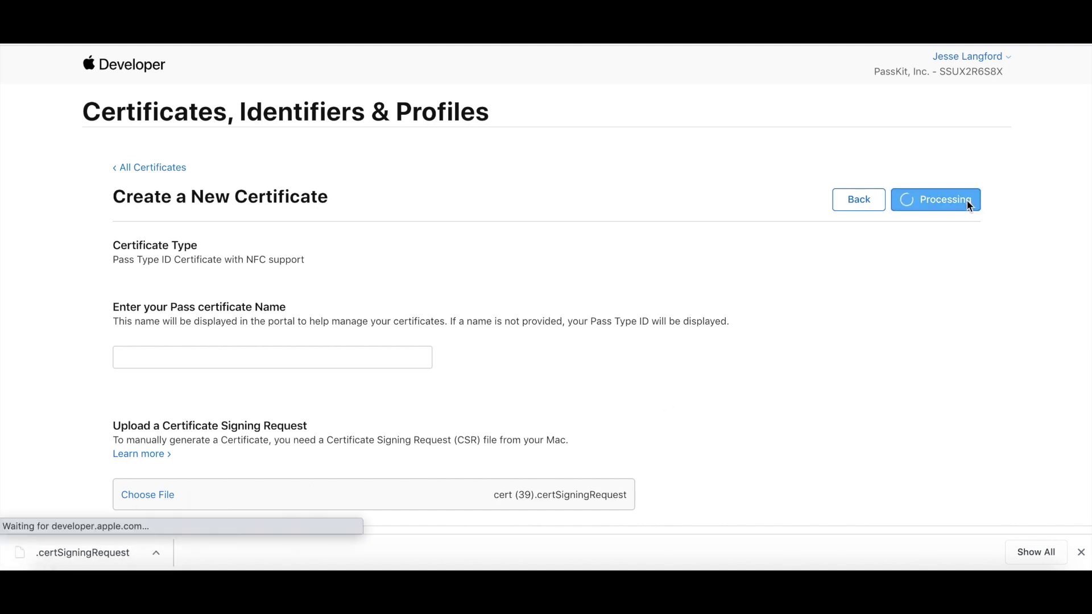
{"action": "left_click", "coordinate": [969, 206]}
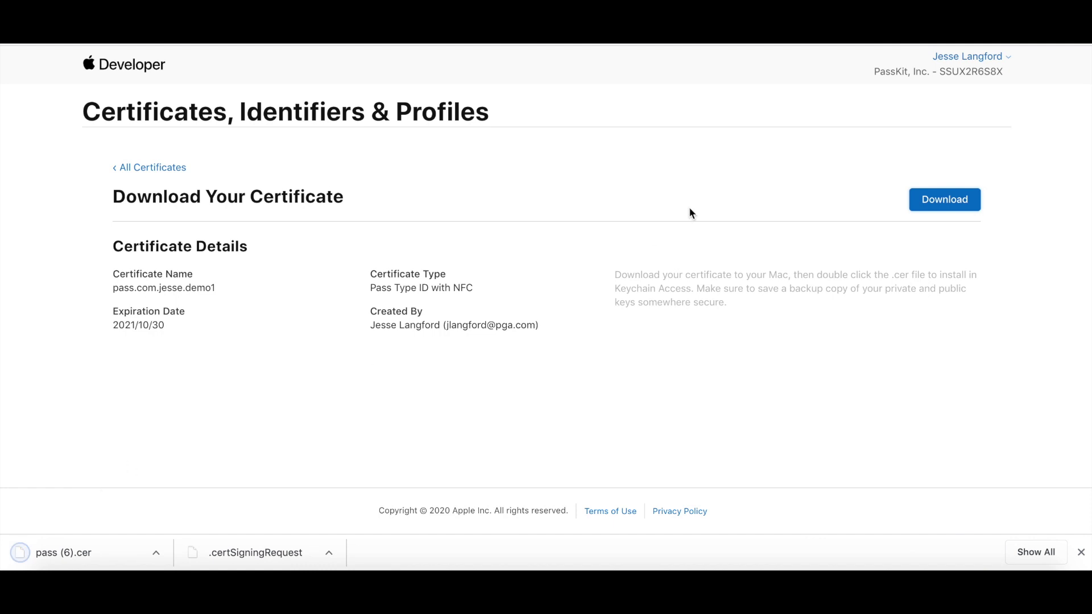
{"action": "key", "text": "ctrl+shift+Tab"}
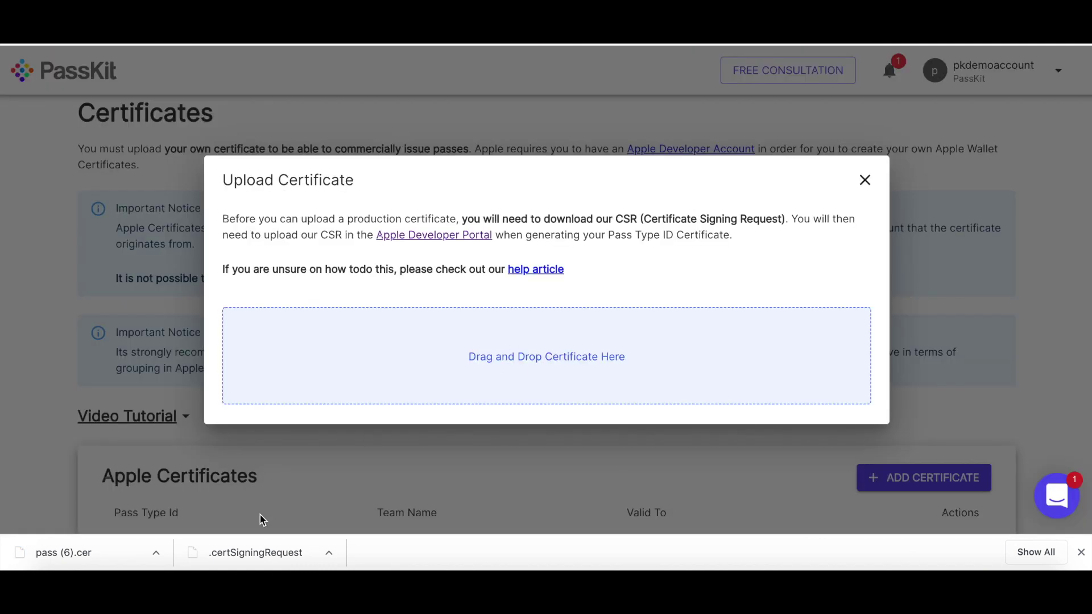
- Upload the downloaded pass (6).cer certificate to PassKit, dismiss the confirmation and return to Projects
{"action": "left_click_drag", "start_coordinate": [64, 555], "coordinate": [526, 387]}
{"action": "scroll", "coordinate": [527, 390], "scroll_direction": "down", "scroll_amount": 3}
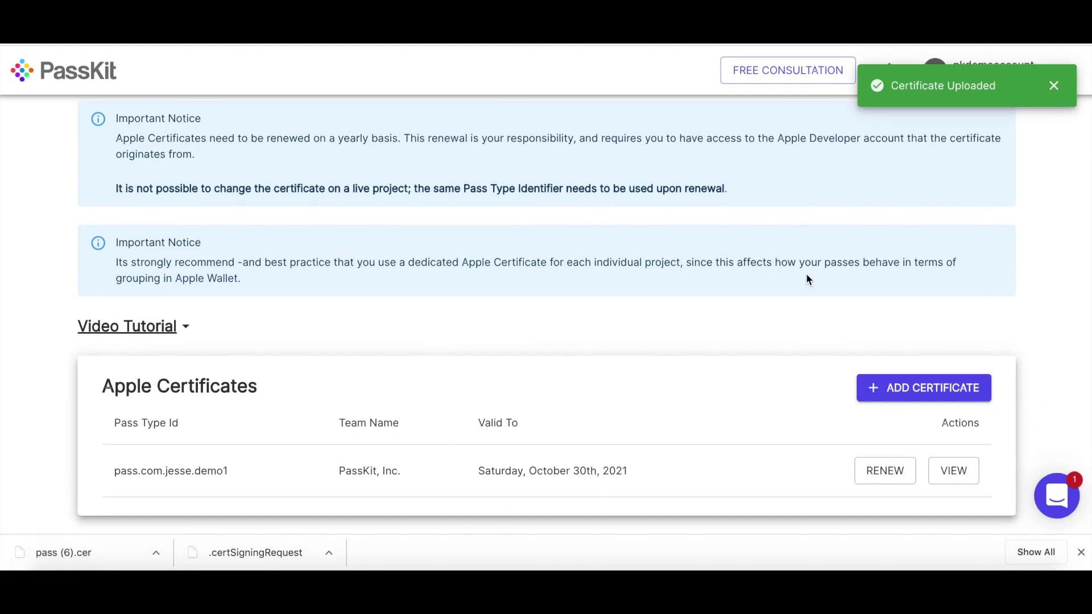
{"action": "left_click", "coordinate": [1055, 88]}
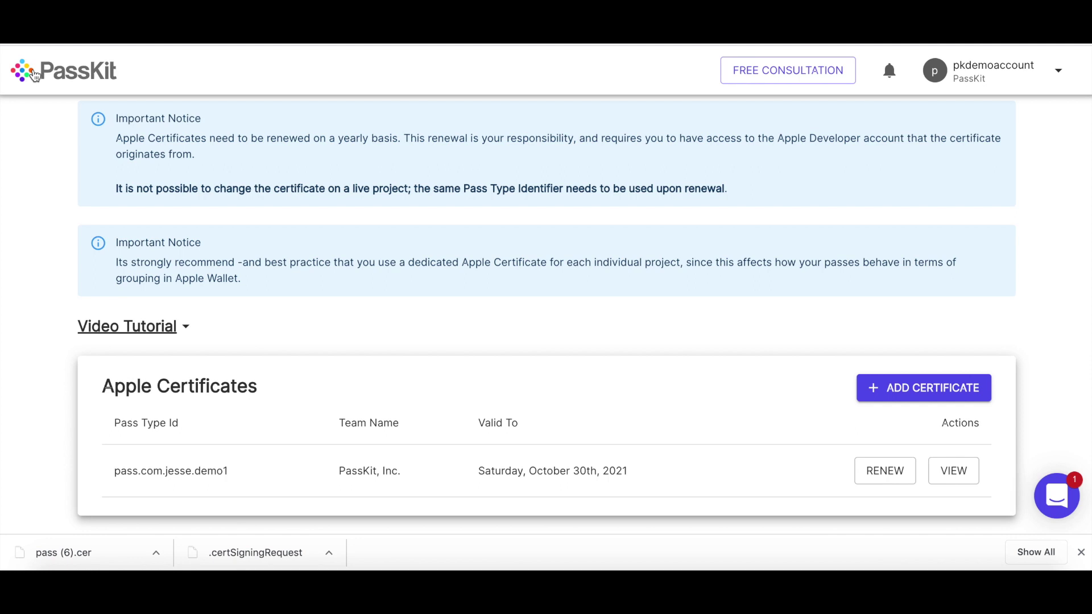
{"action": "left_click", "coordinate": [34, 75]}
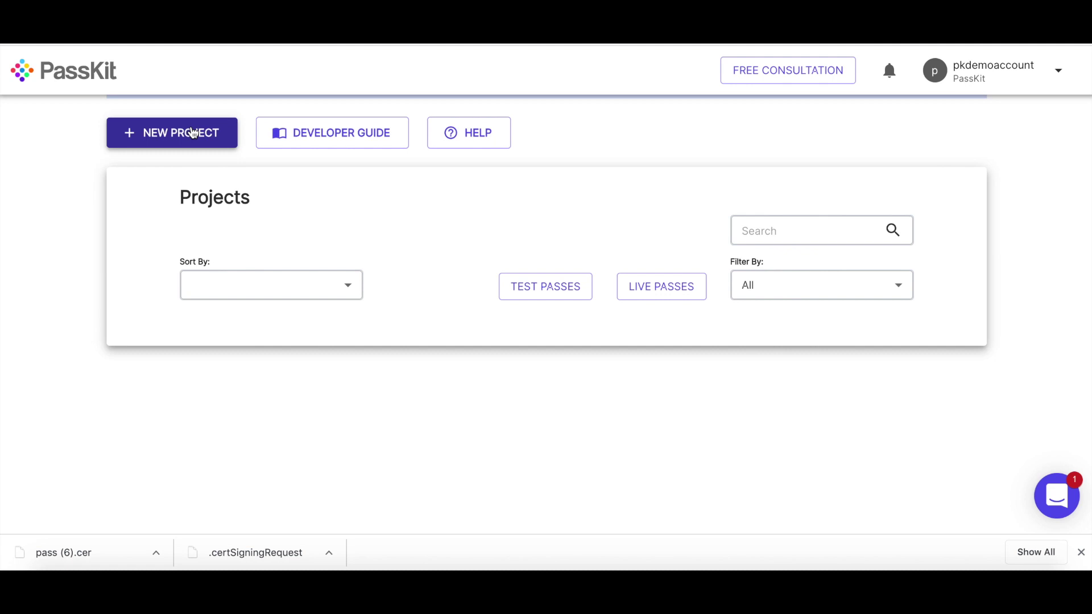
- Build My Loyalty Program from the Loyalty Cards wizard, keeping non-expiring points
{"action": "left_click", "coordinate": [193, 133]}
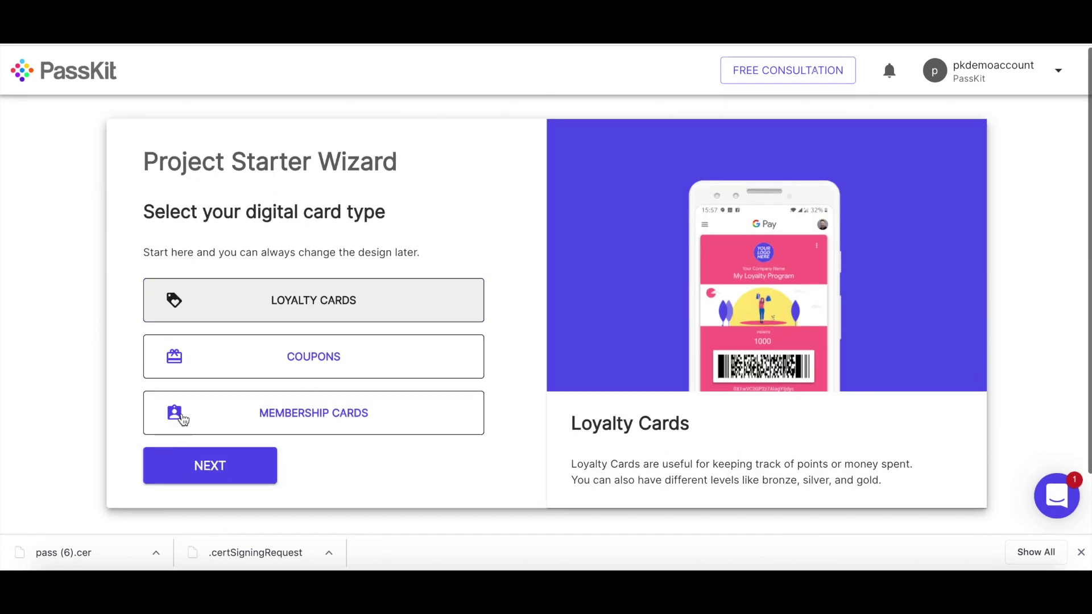
{"action": "left_click", "coordinate": [221, 475]}
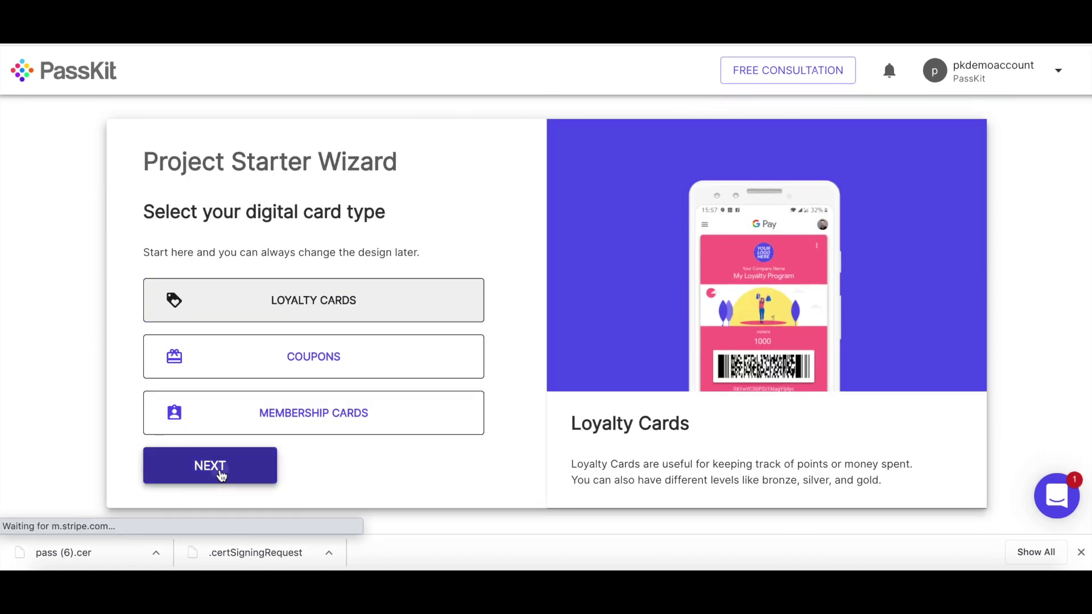
{"action": "left_click", "coordinate": [1082, 555]}
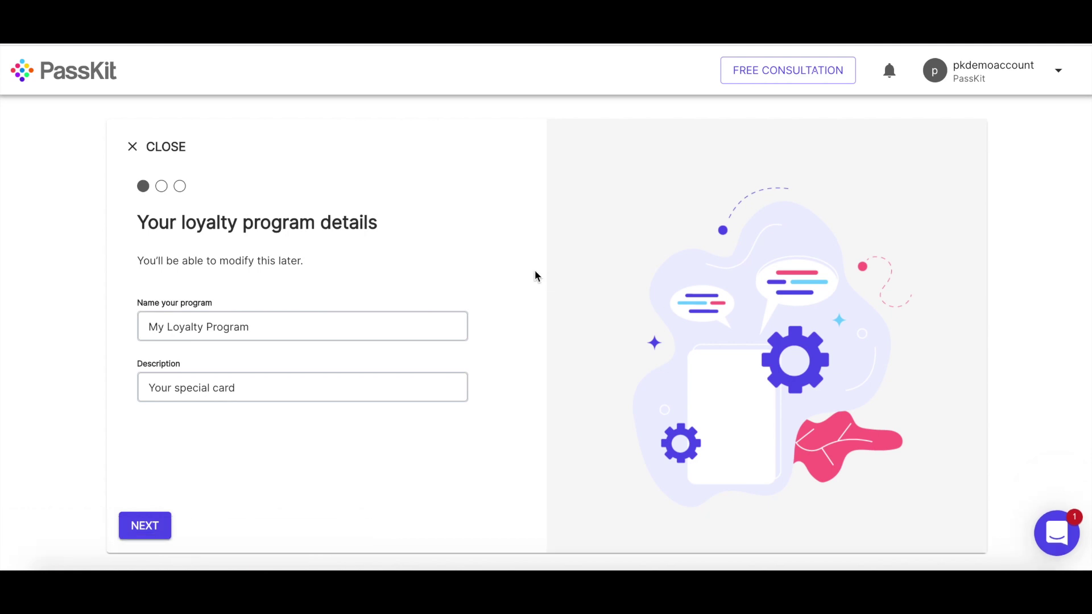
{"action": "left_click", "coordinate": [308, 379]}
{"action": "left_click", "coordinate": [152, 527]}
{"action": "left_click", "coordinate": [152, 527]}
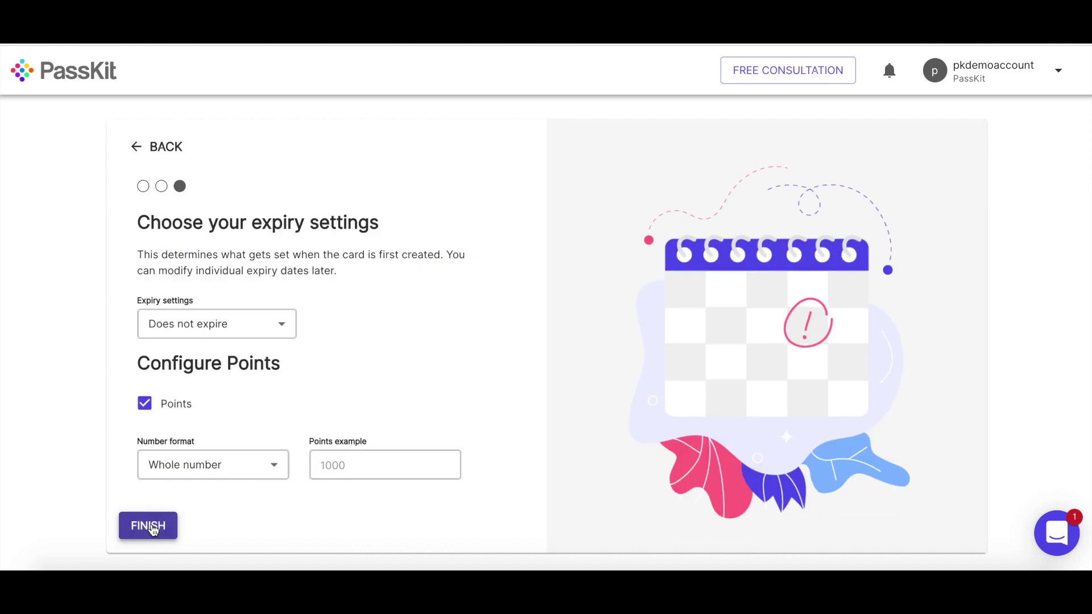
{"action": "left_click", "coordinate": [150, 524]}
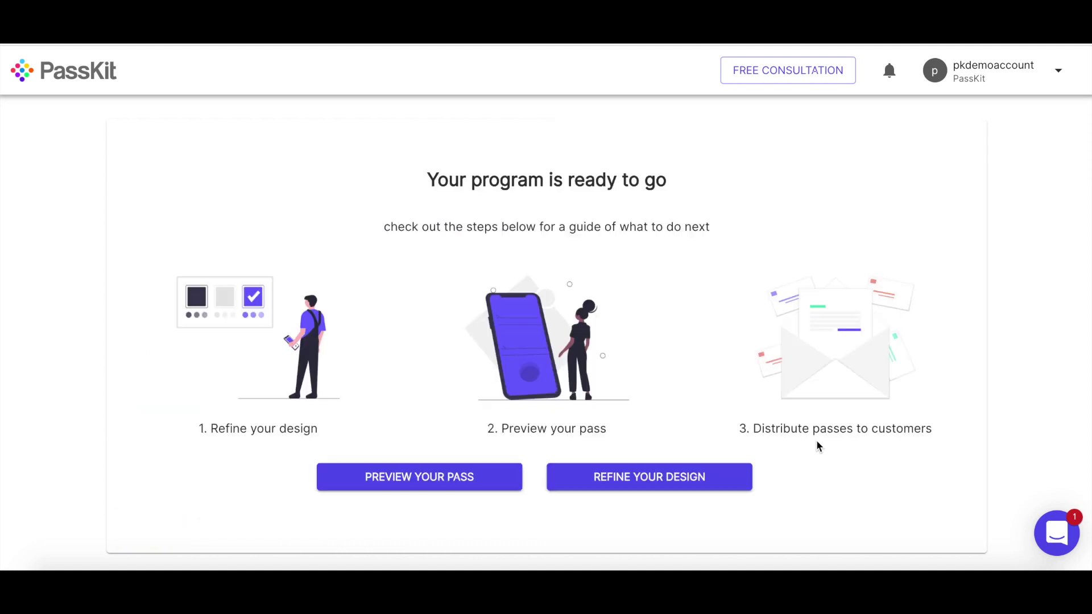
- In the pass design's Barcode / NFC tab, set Barcode Content and Alt Text to External Id
{"action": "left_click", "coordinate": [663, 484]}
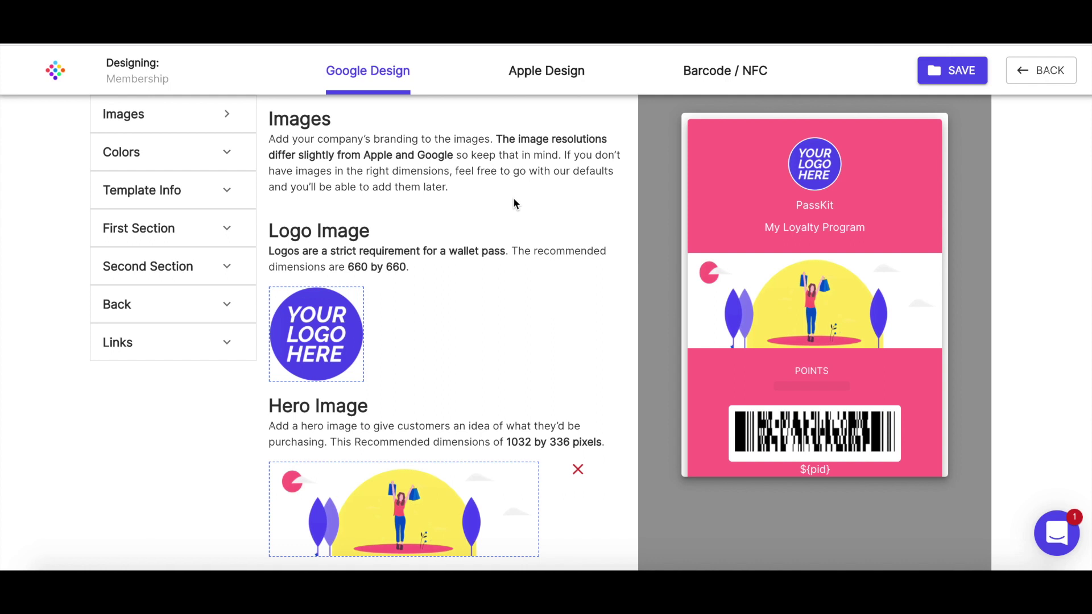
{"action": "left_click", "coordinate": [698, 78]}
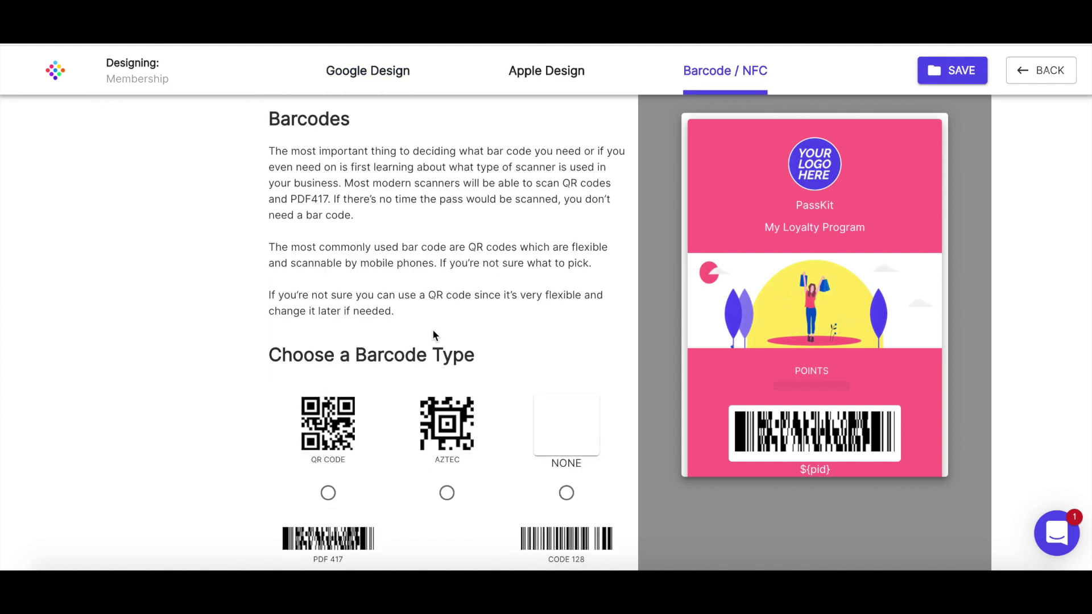
{"action": "scroll", "coordinate": [432, 332], "scroll_direction": "down", "scroll_amount": 6}
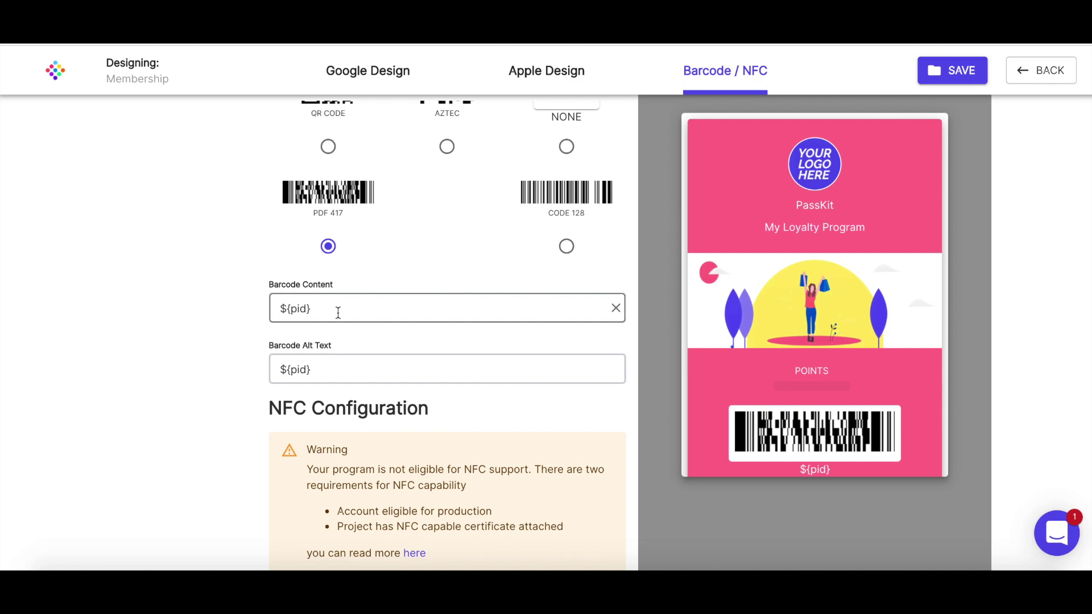
{"action": "left_click", "coordinate": [338, 313]}
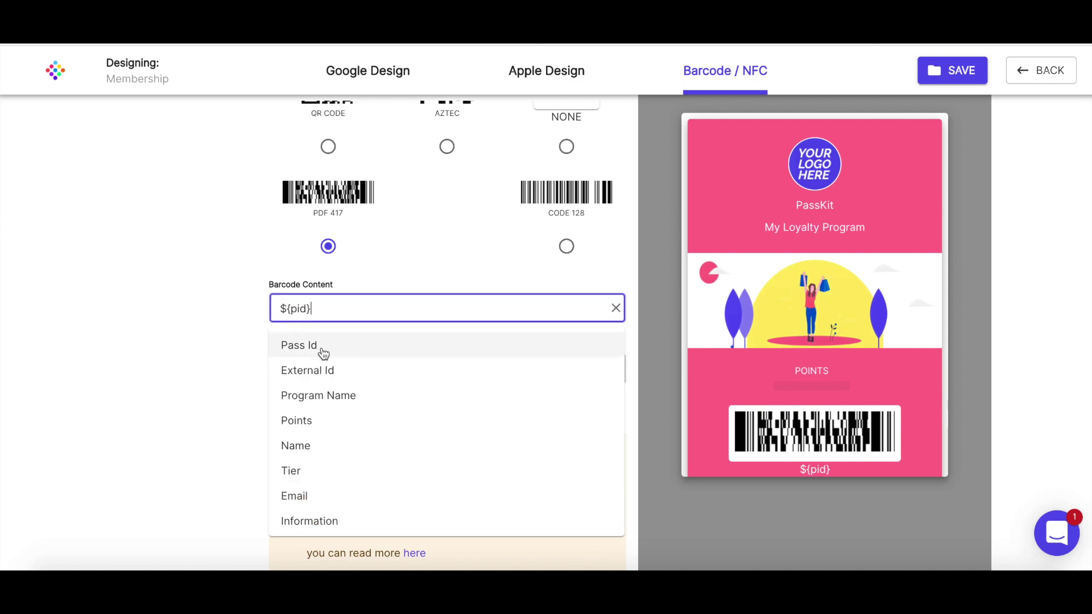
{"action": "left_click", "coordinate": [317, 371]}
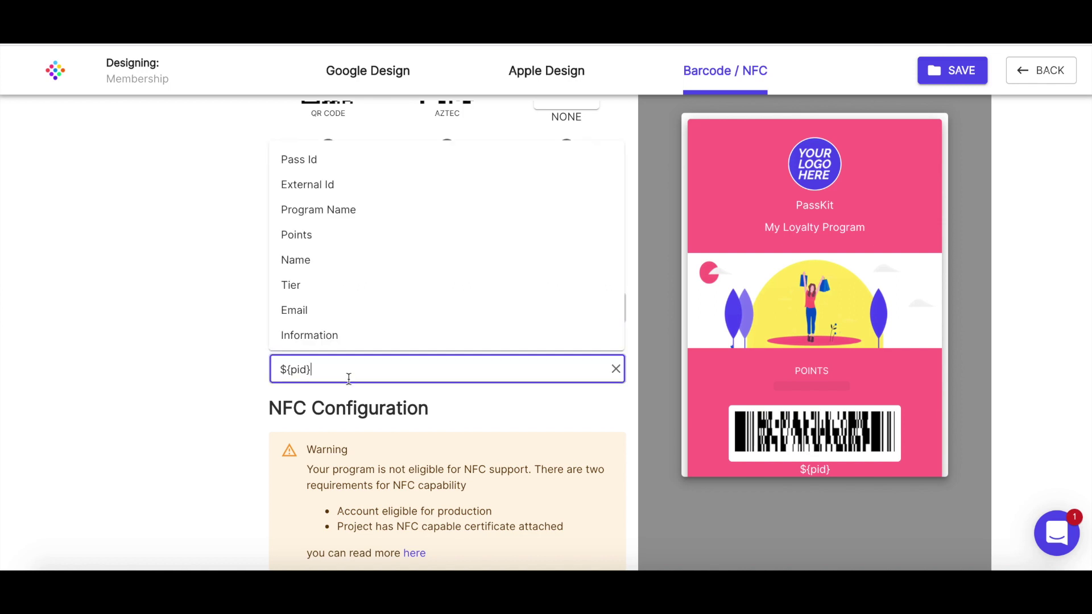
{"action": "left_click", "coordinate": [340, 193]}
{"action": "left_click", "coordinate": [208, 317]}
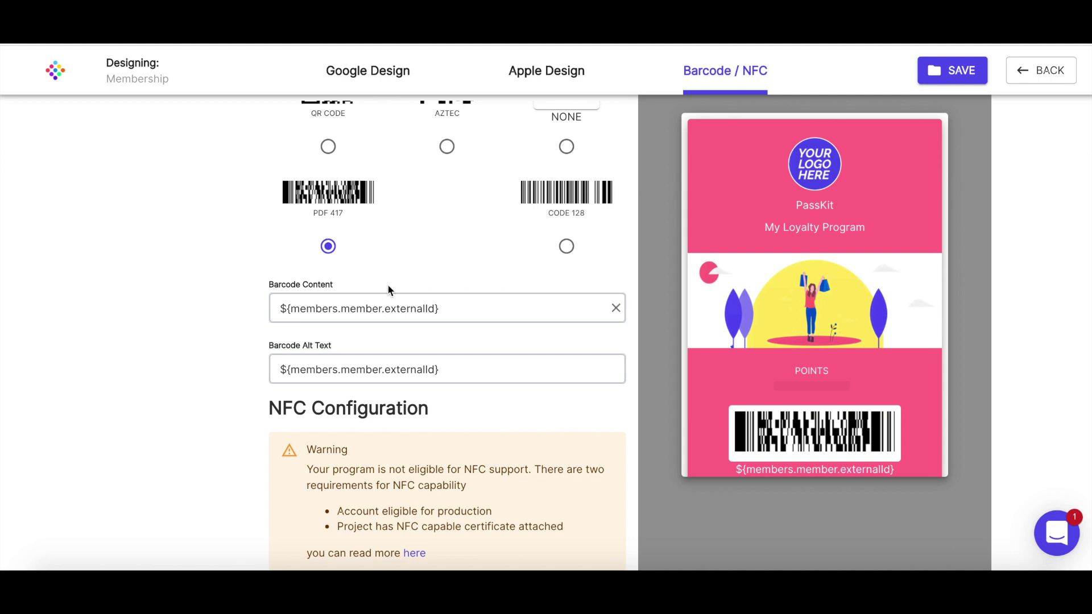
- Save the Bronze pass design and go back to the Designs list
{"action": "scroll", "coordinate": [527, 466], "scroll_direction": "up", "scroll_amount": 1}
{"action": "scroll", "coordinate": [550, 453], "scroll_direction": "up", "scroll_amount": 5}
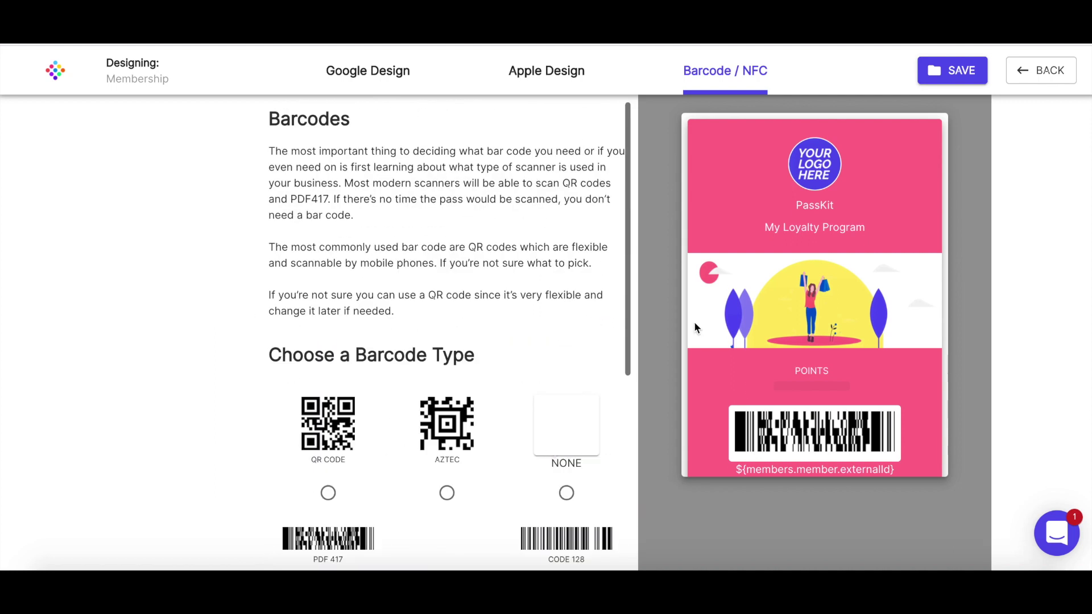
{"action": "left_click", "coordinate": [958, 68]}
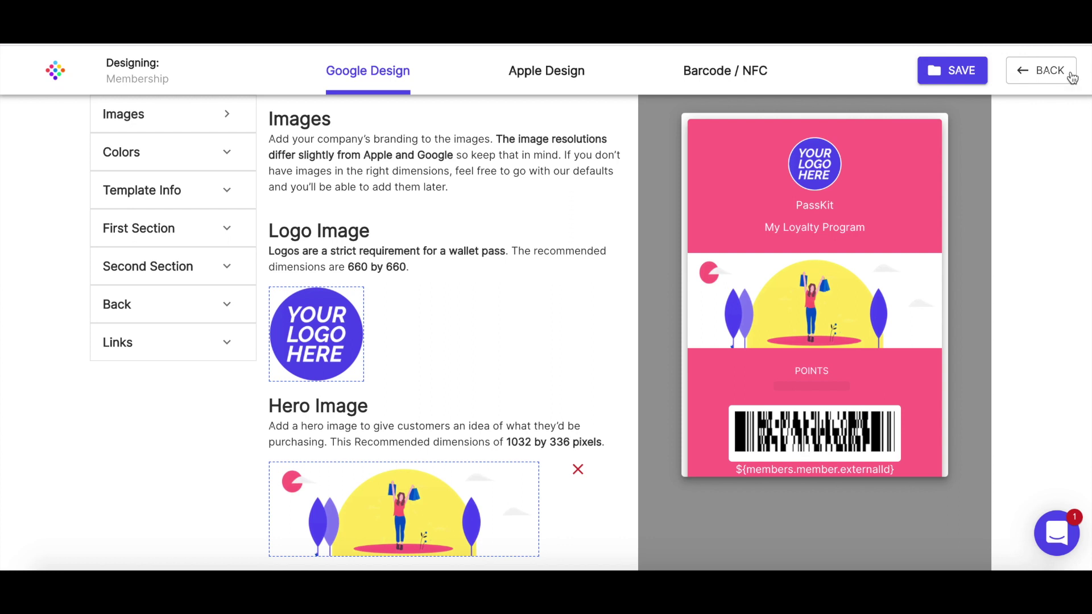
{"action": "left_click", "coordinate": [1047, 70]}
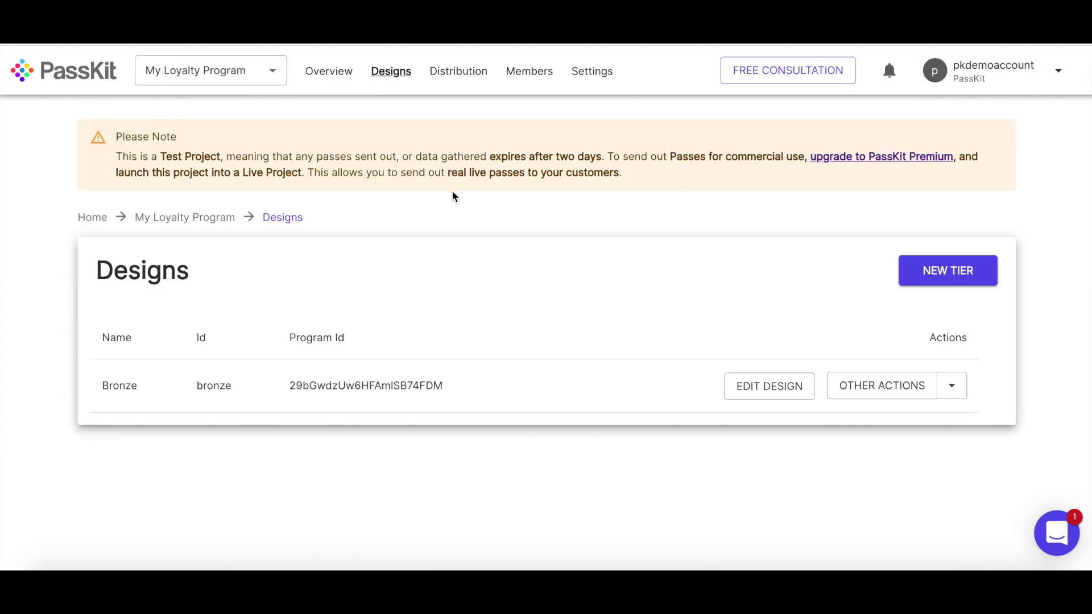
- Add a Bronze-tier member with an external id, the member's full name and e-mail
{"action": "left_click", "coordinate": [531, 73]}
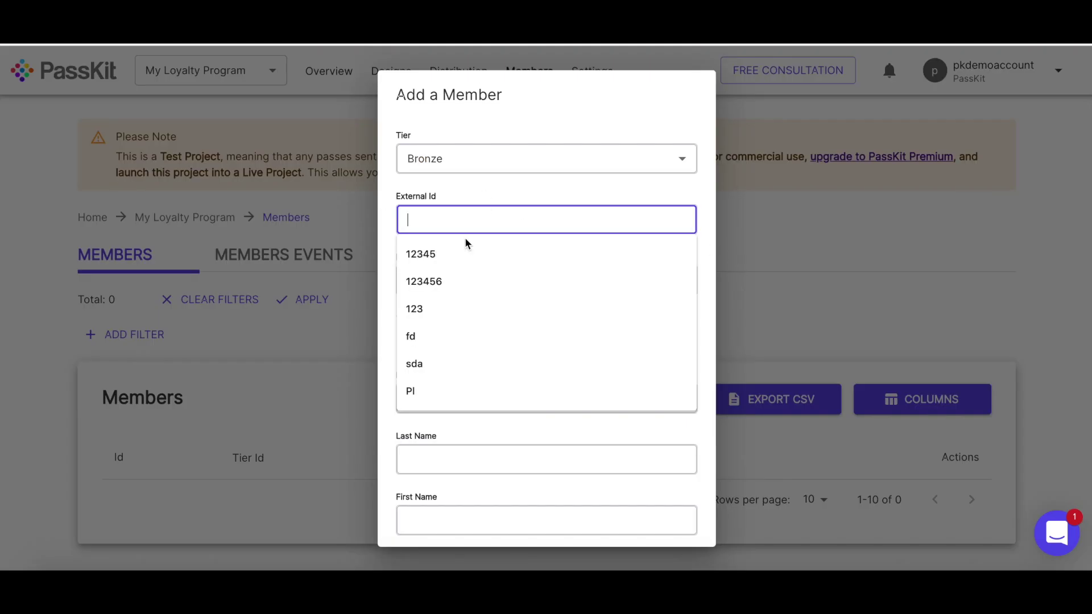
{"action": "left_click", "coordinate": [427, 254]}
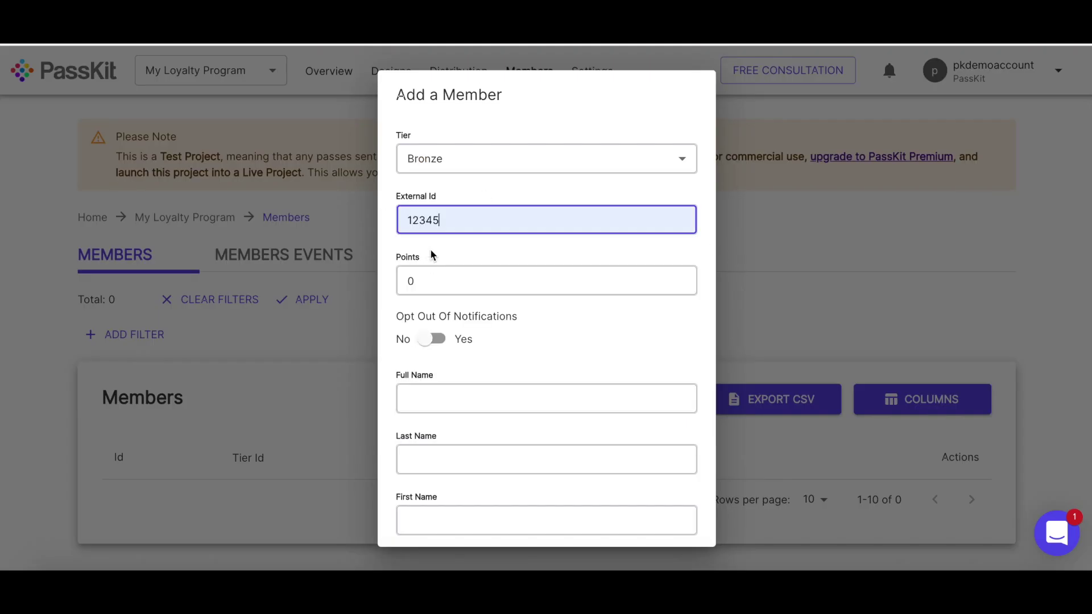
{"action": "scroll", "coordinate": [462, 243], "scroll_direction": "down", "scroll_amount": 4}
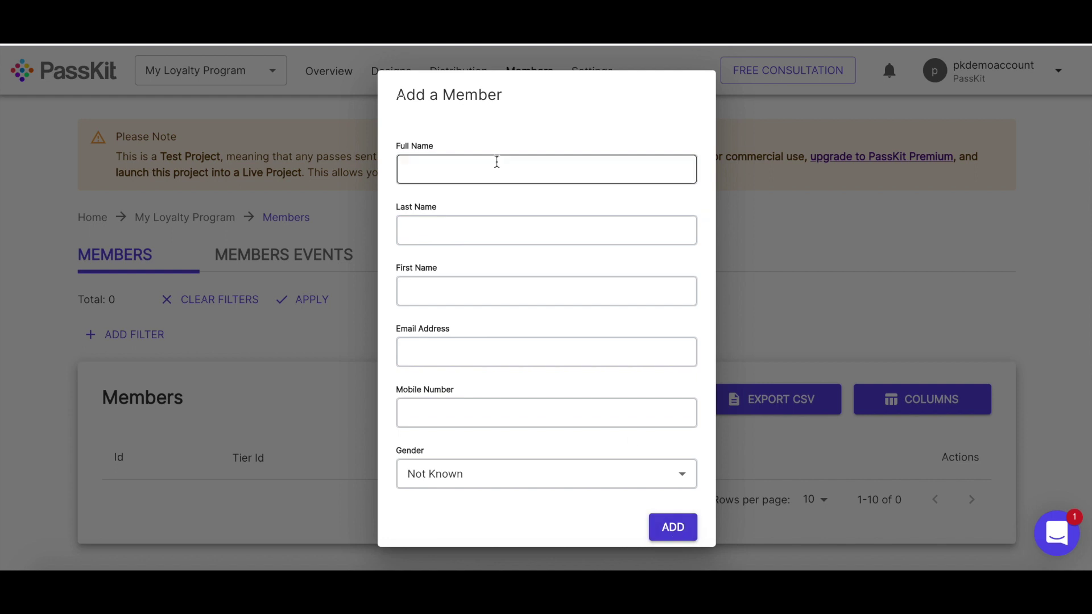
{"action": "left_click", "coordinate": [490, 177]}
{"action": "left_click", "coordinate": [472, 199]}
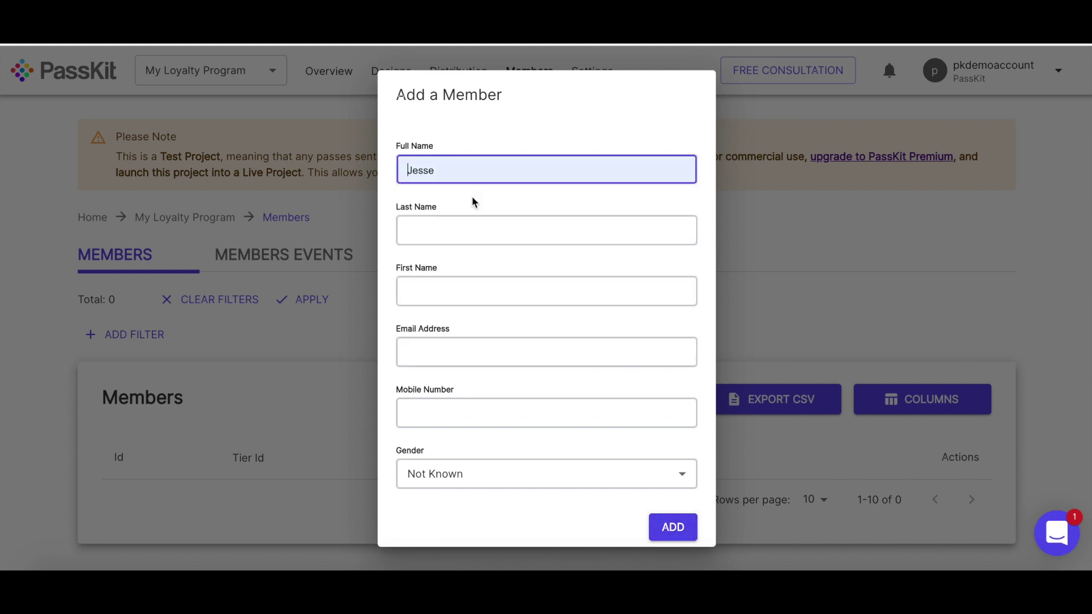
{"action": "left_click", "coordinate": [430, 341]}
{"action": "left_click", "coordinate": [446, 387]}
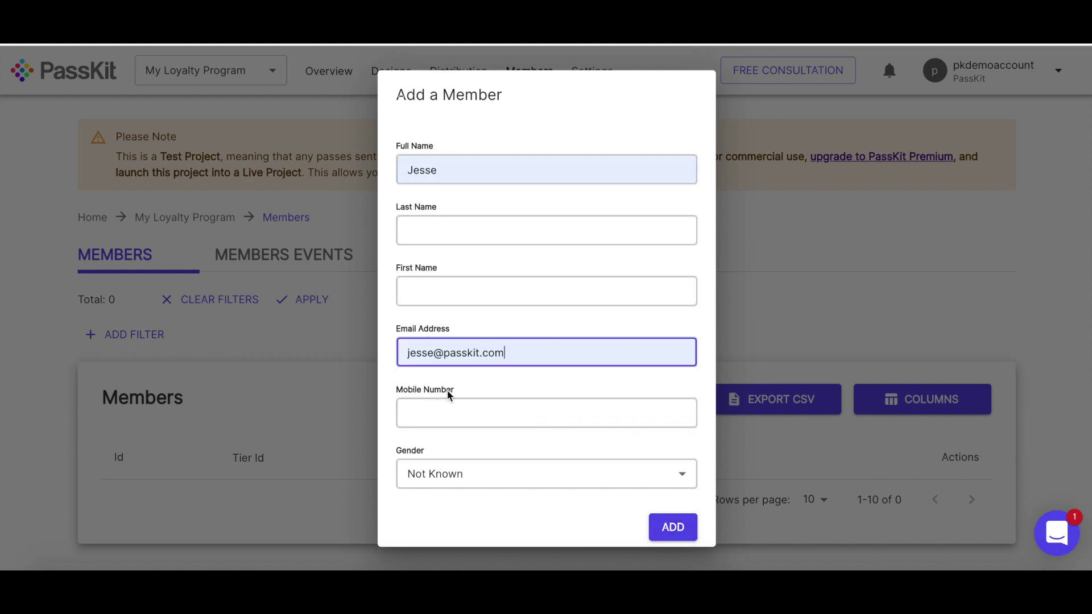
{"action": "left_click", "coordinate": [675, 525]}
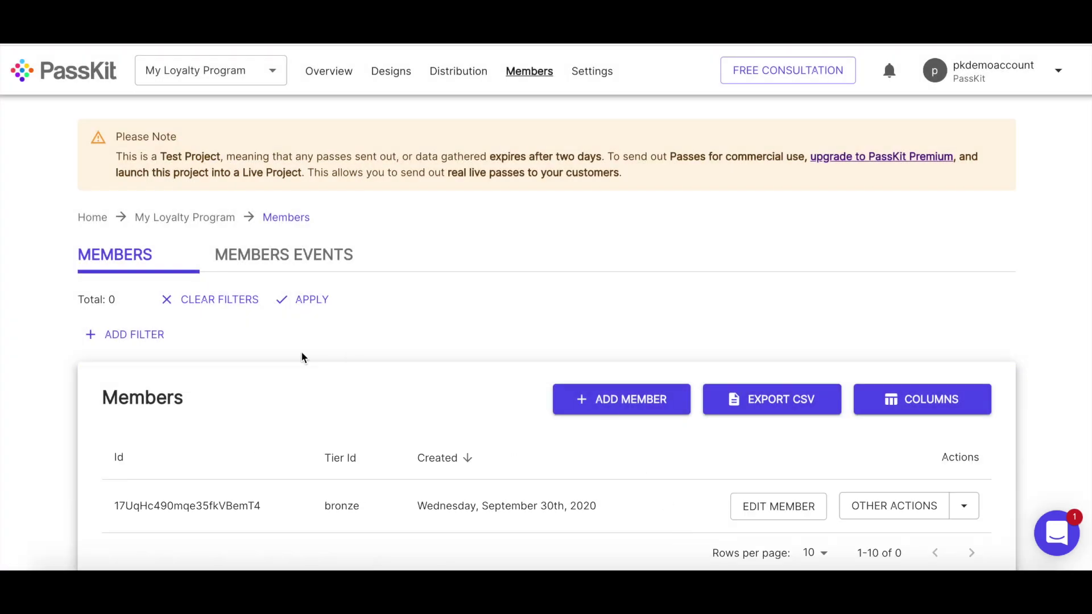
{"action": "scroll", "coordinate": [301, 352], "scroll_direction": "down", "scroll_amount": 1}
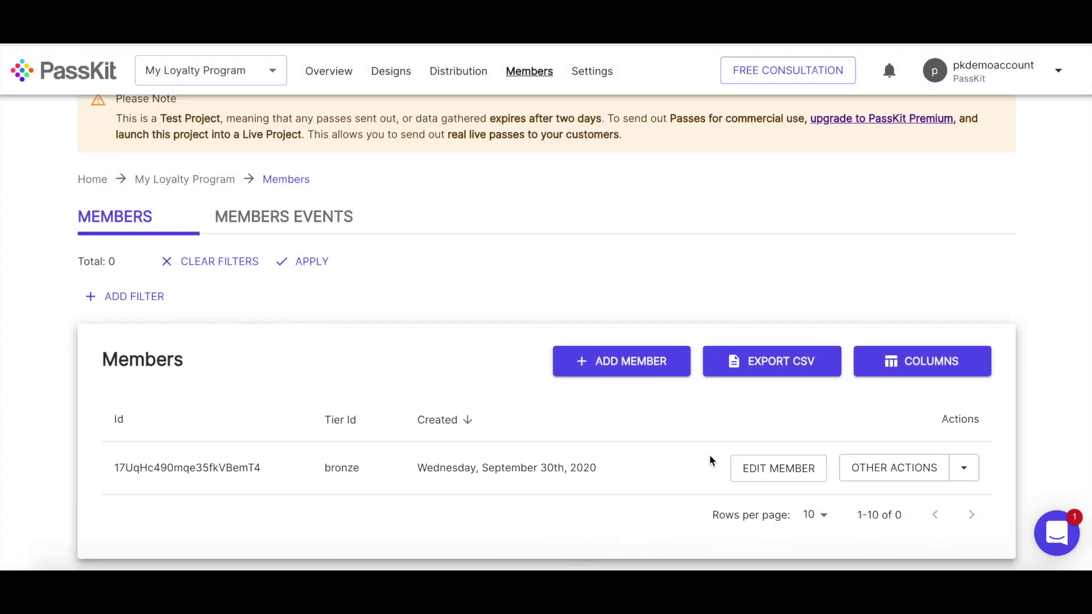
- Open the member's Pass URL, choose Android and save the 0-point pass to Google Pay
{"action": "left_click", "coordinate": [960, 475]}
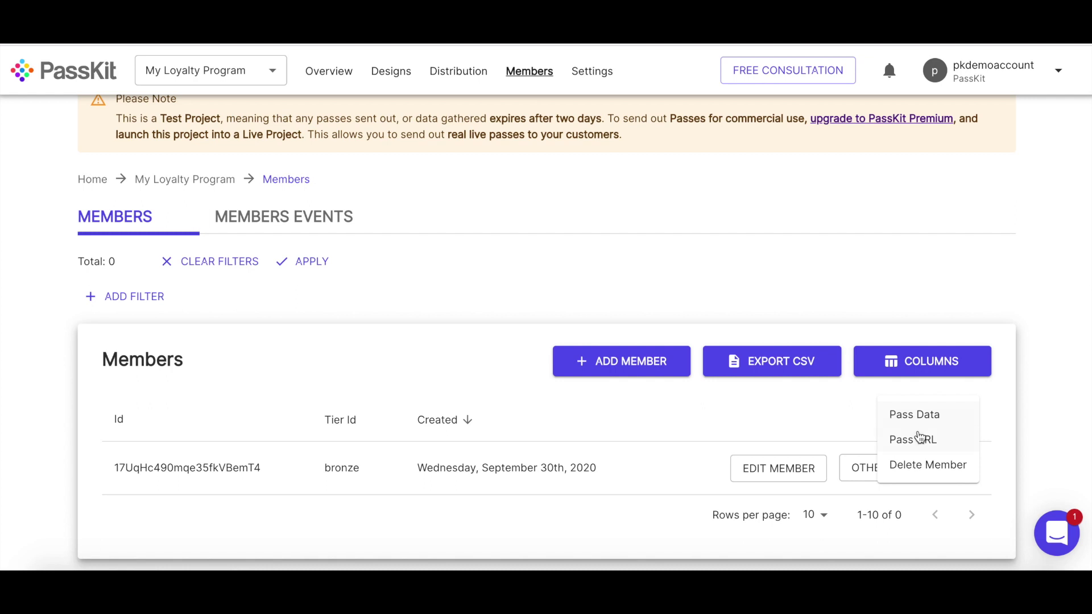
{"action": "left_click", "coordinate": [914, 440]}
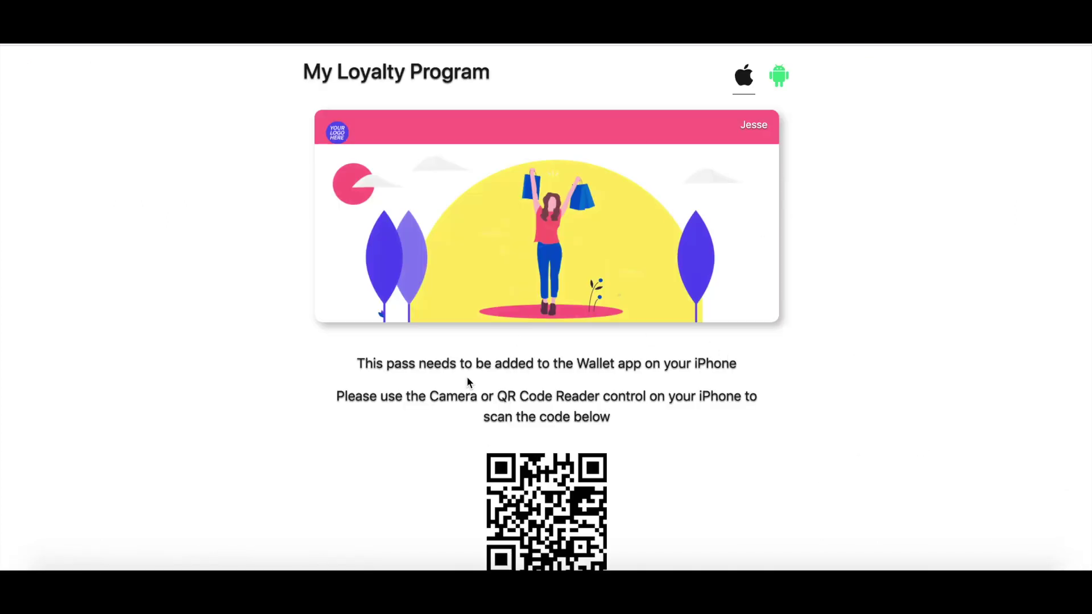
{"action": "left_click", "coordinate": [778, 91]}
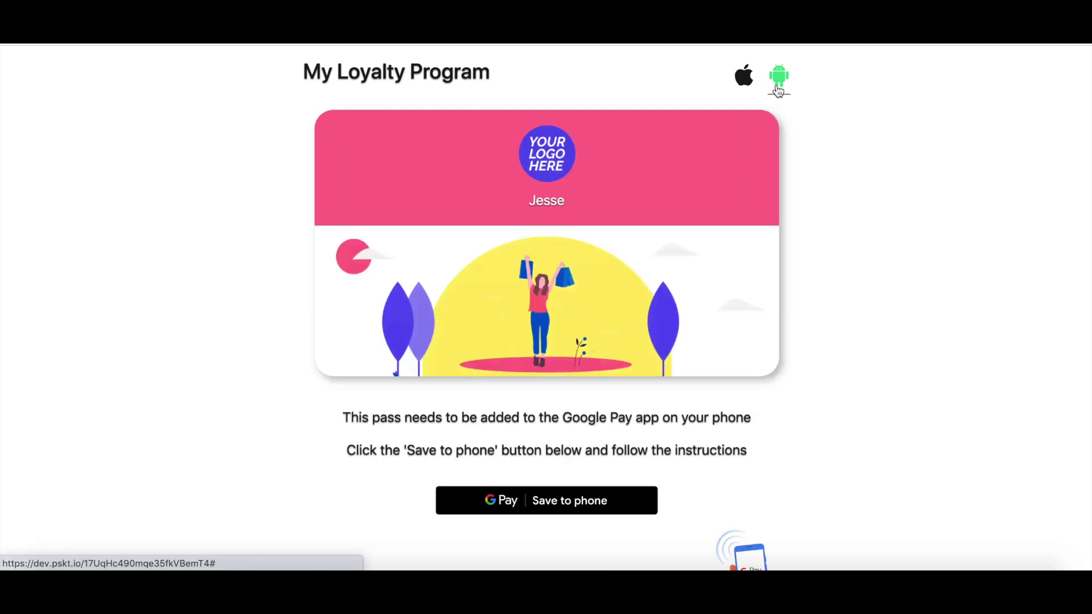
{"action": "left_click", "coordinate": [556, 511]}
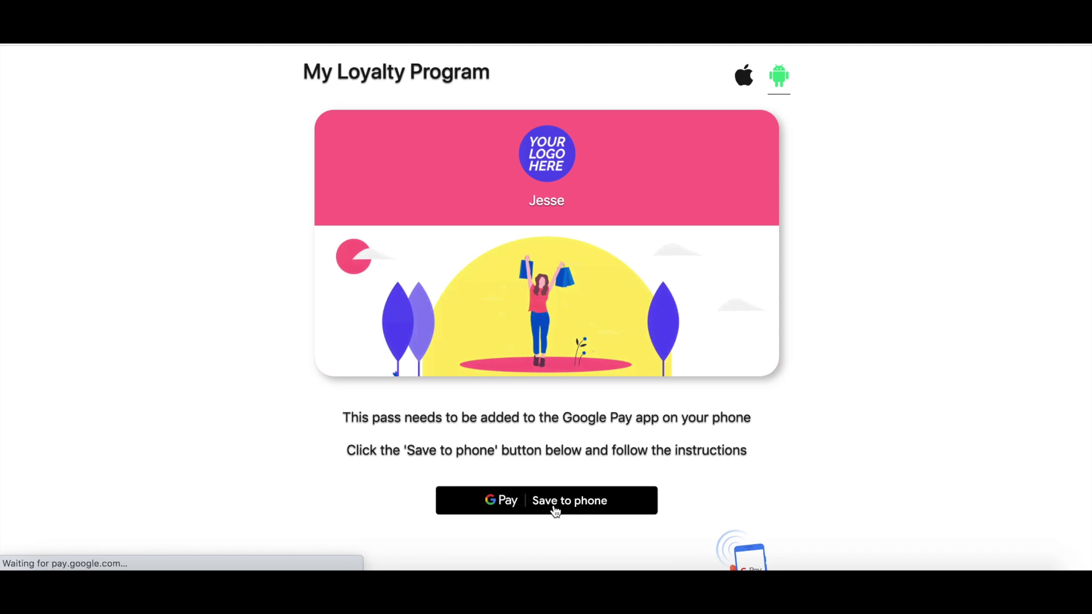
{"action": "left_click", "coordinate": [653, 334]}
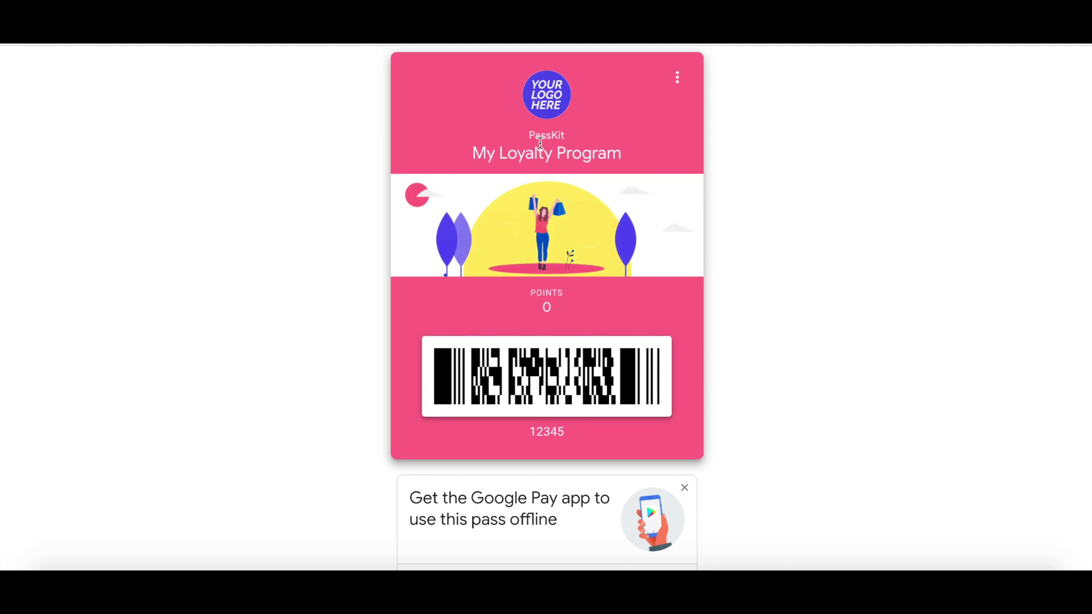
{"action": "scroll", "coordinate": [541, 230], "scroll_direction": "down", "scroll_amount": 3}
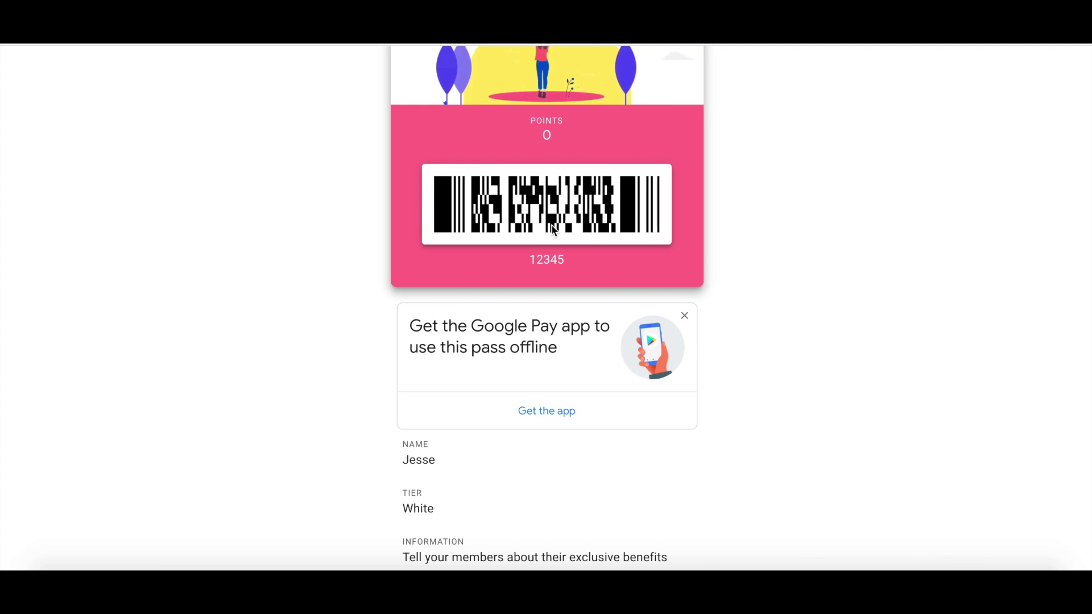
{"action": "scroll", "coordinate": [554, 230], "scroll_direction": "down", "scroll_amount": 2}
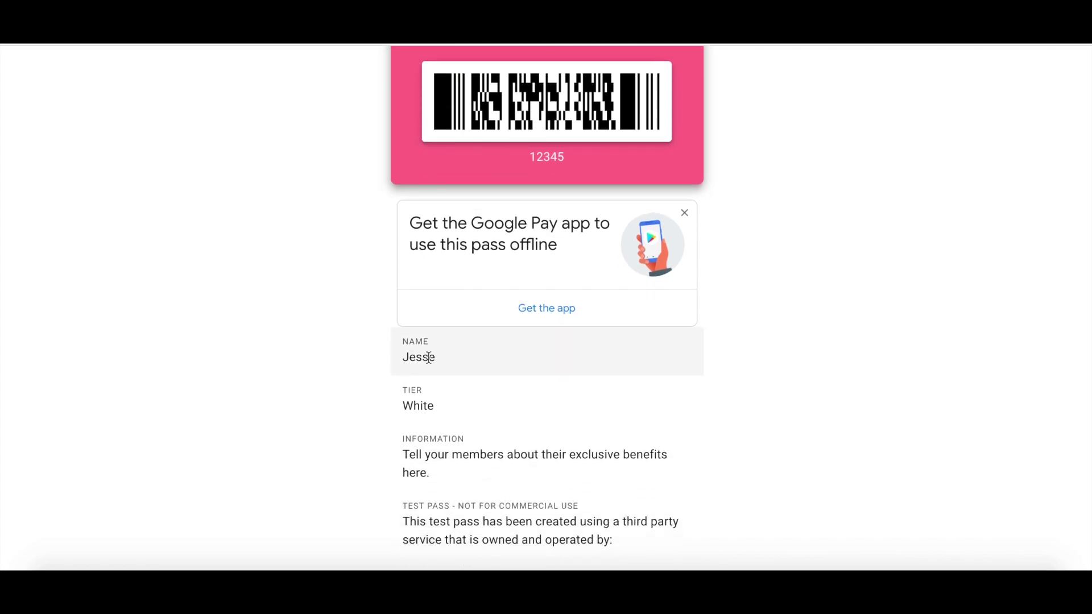
{"action": "scroll", "coordinate": [702, 252], "scroll_direction": "up", "scroll_amount": 5}
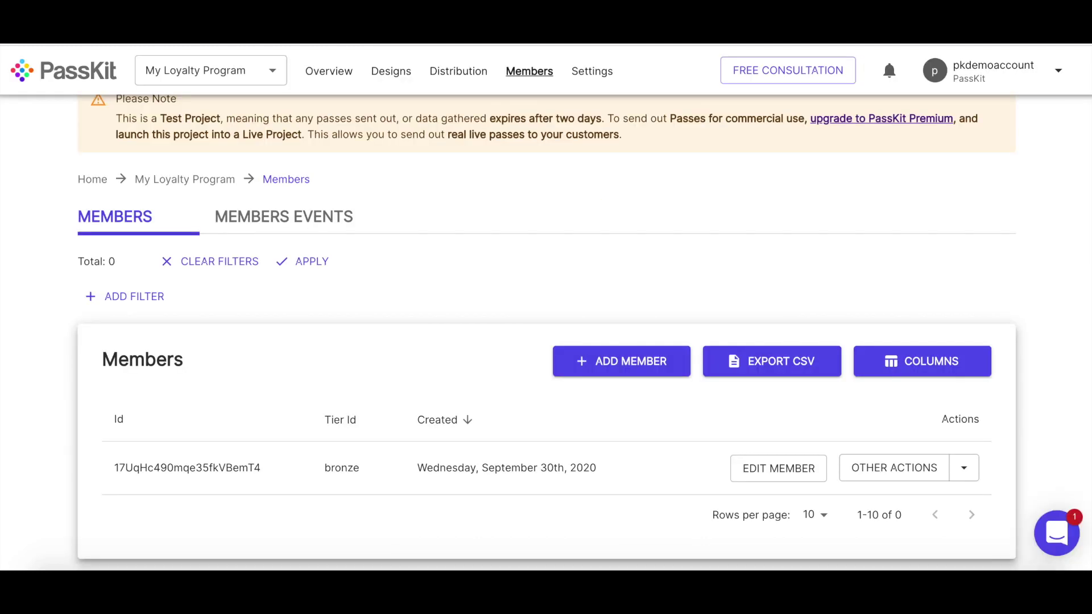
{"action": "left_click", "coordinate": [965, 470]}
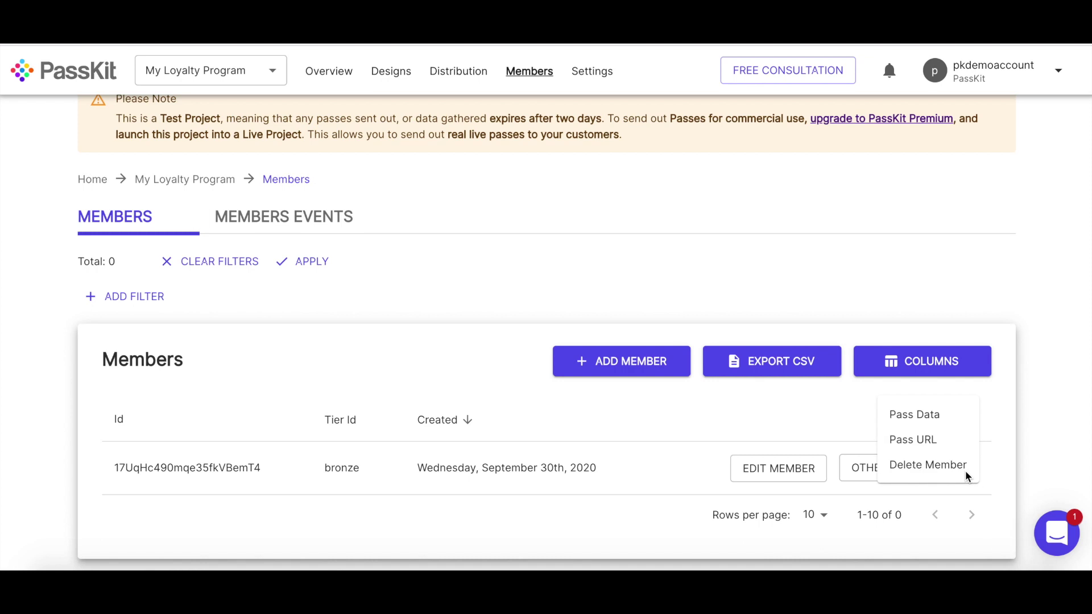
{"action": "left_click", "coordinate": [950, 444]}
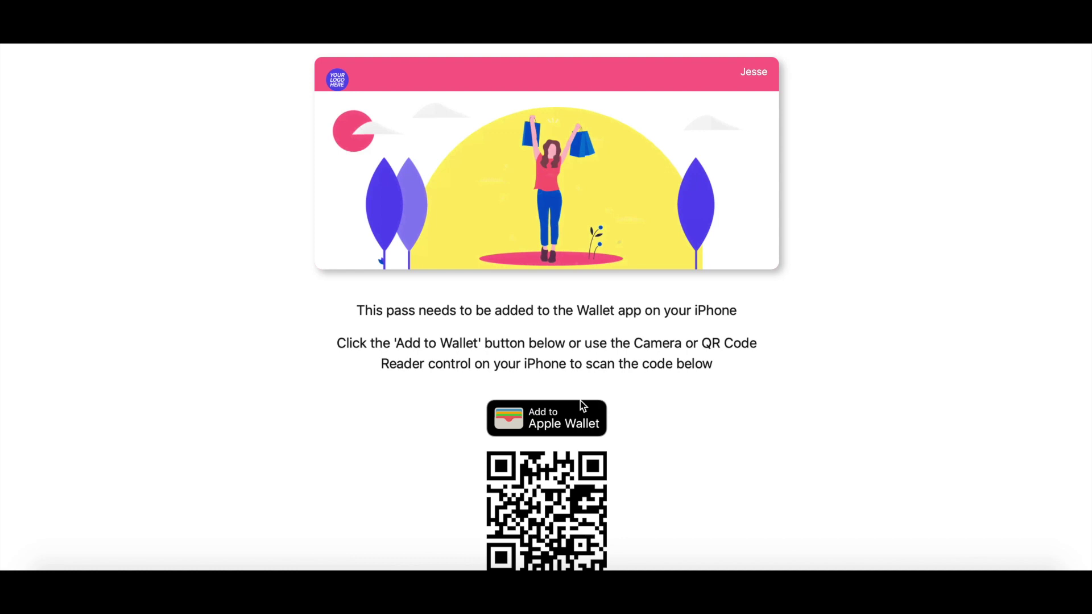
{"action": "left_click", "coordinate": [564, 428]}
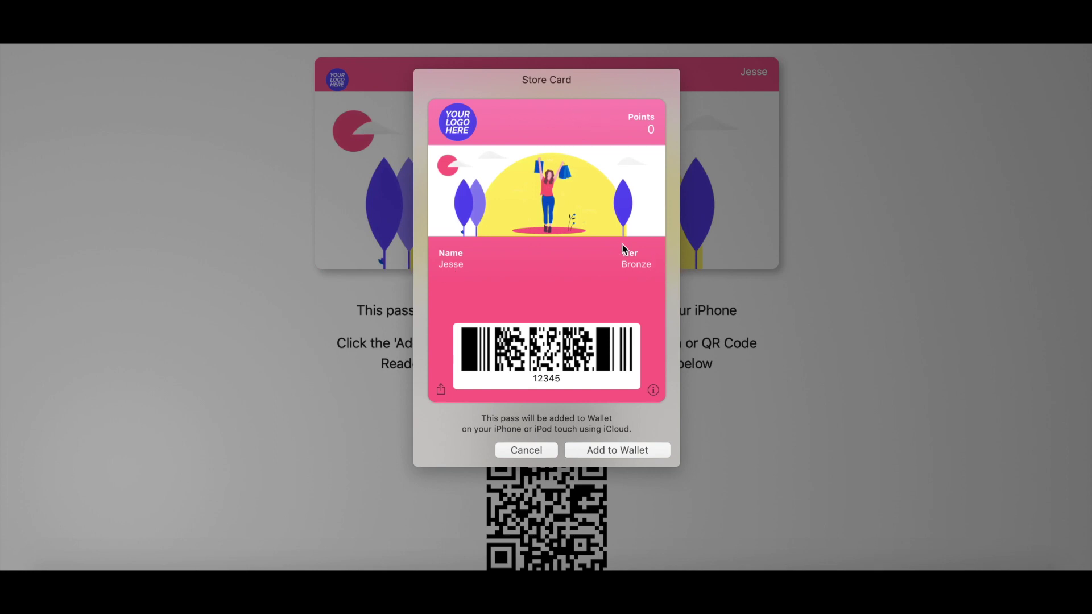
{"action": "left_click", "coordinate": [652, 390]}
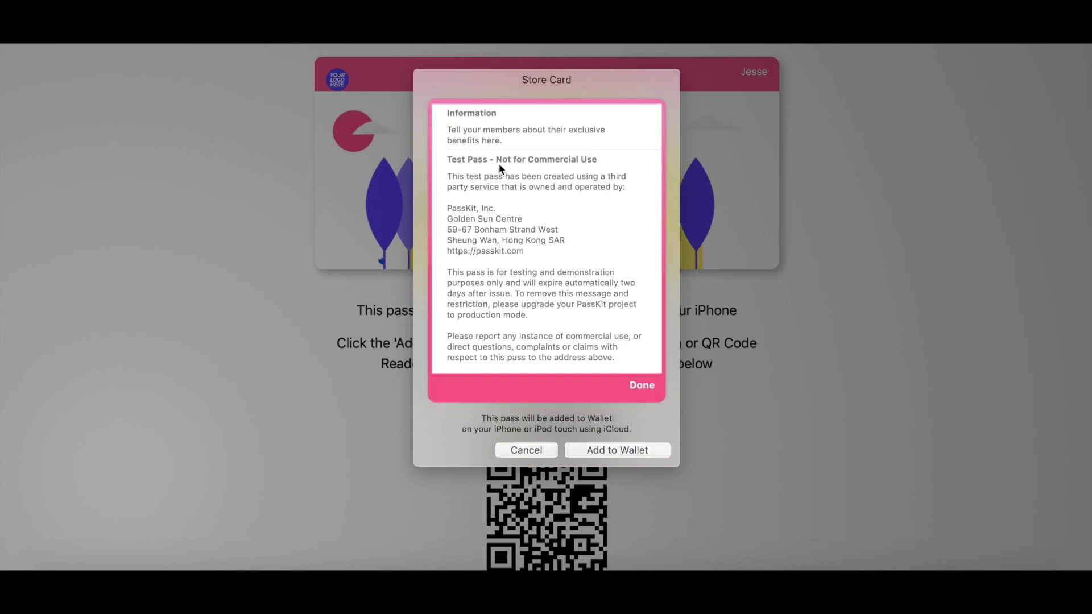
{"action": "left_click", "coordinate": [637, 384]}
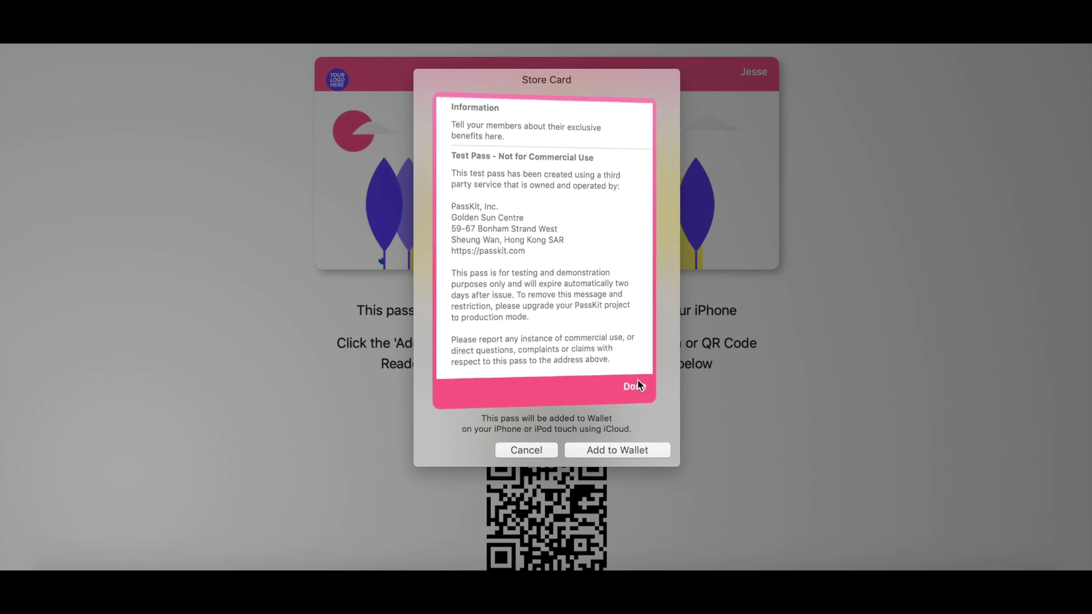
{"action": "left_click", "coordinate": [524, 448]}
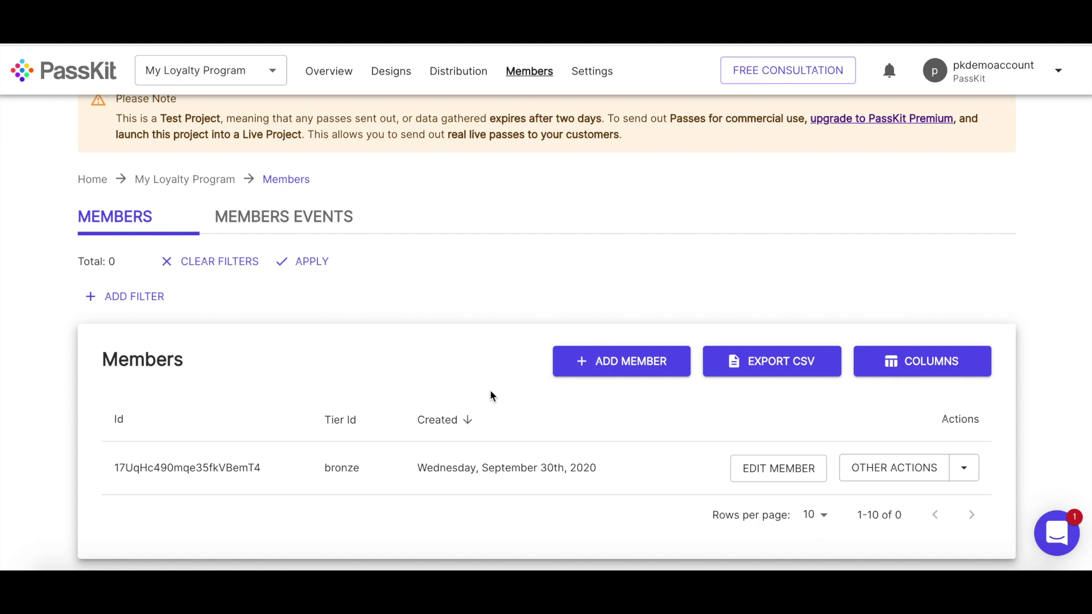
- Launch My Loyalty Program live, signed with the pass.com.jesse.demo1 Apple pass certificate
{"action": "scroll", "coordinate": [443, 225], "scroll_direction": "up", "scroll_amount": 1}
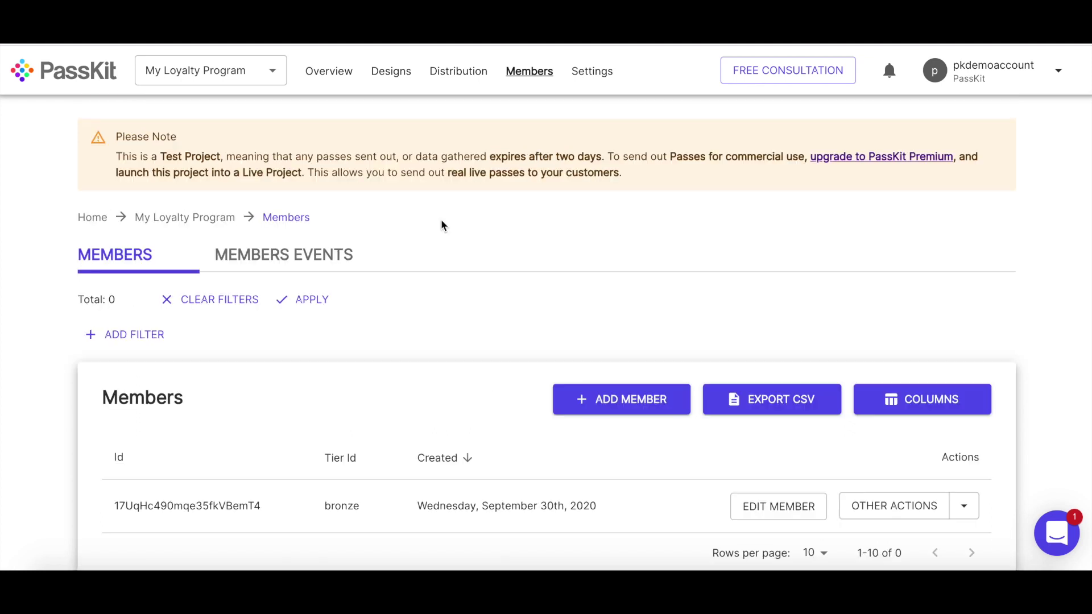
{"action": "left_click", "coordinate": [314, 74]}
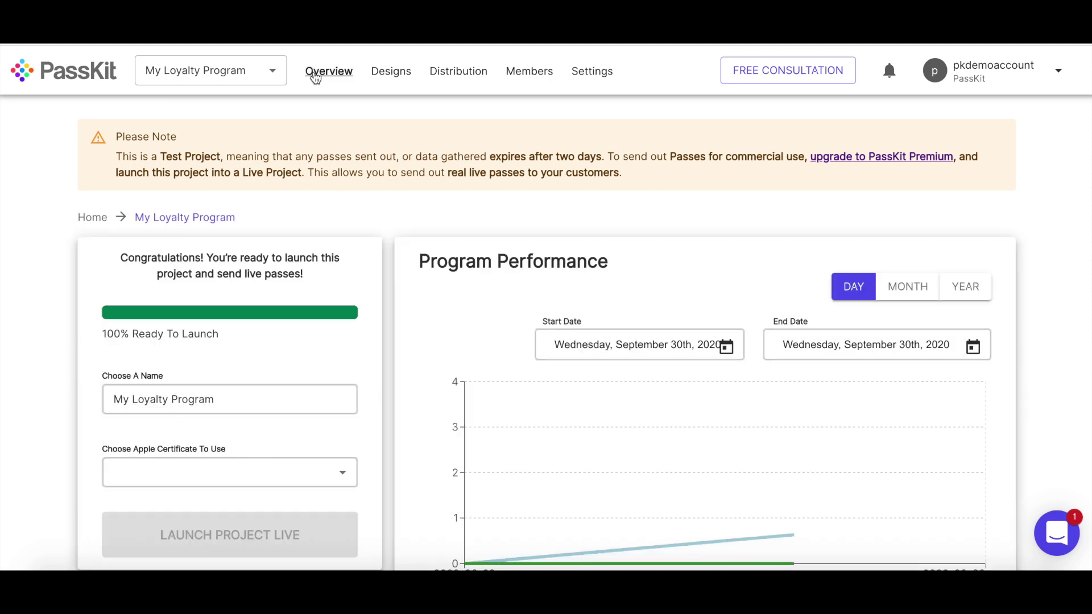
{"action": "scroll", "coordinate": [111, 234], "scroll_direction": "down", "scroll_amount": 1}
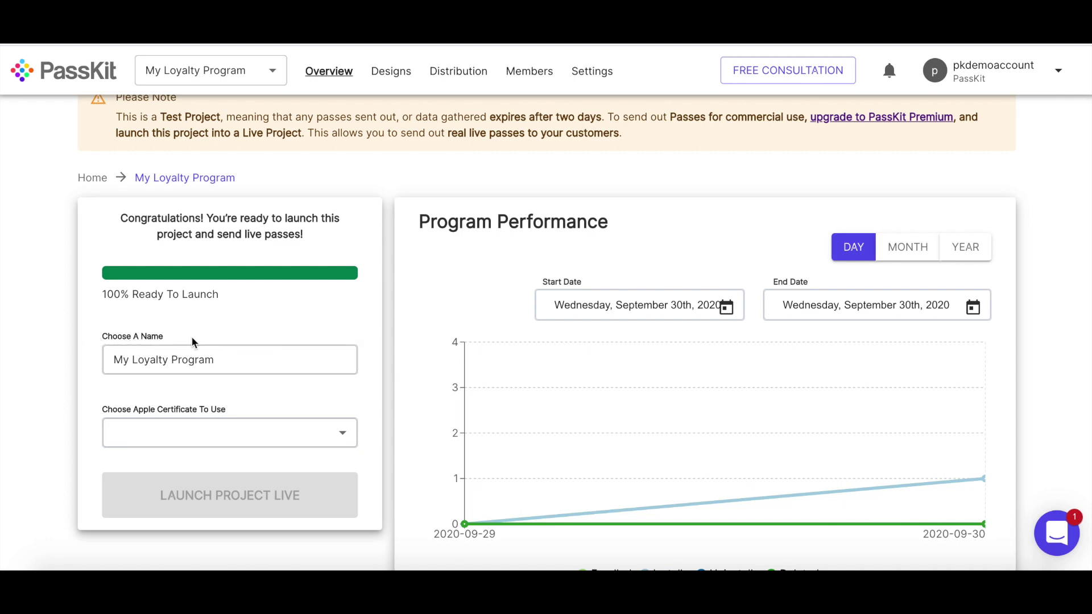
{"action": "left_click", "coordinate": [228, 364]}
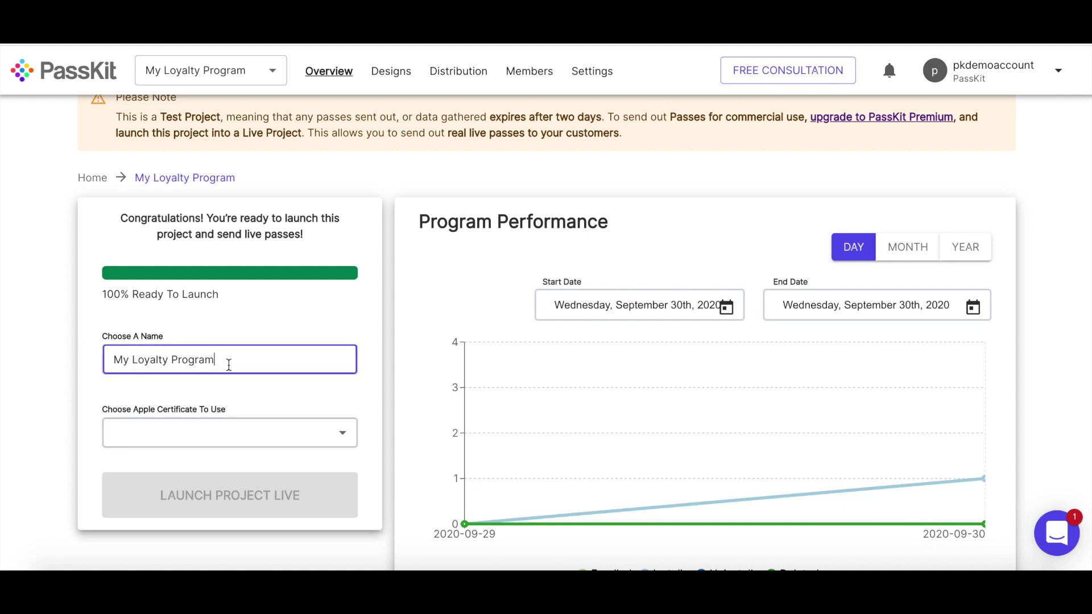
{"action": "left_click", "coordinate": [204, 430]}
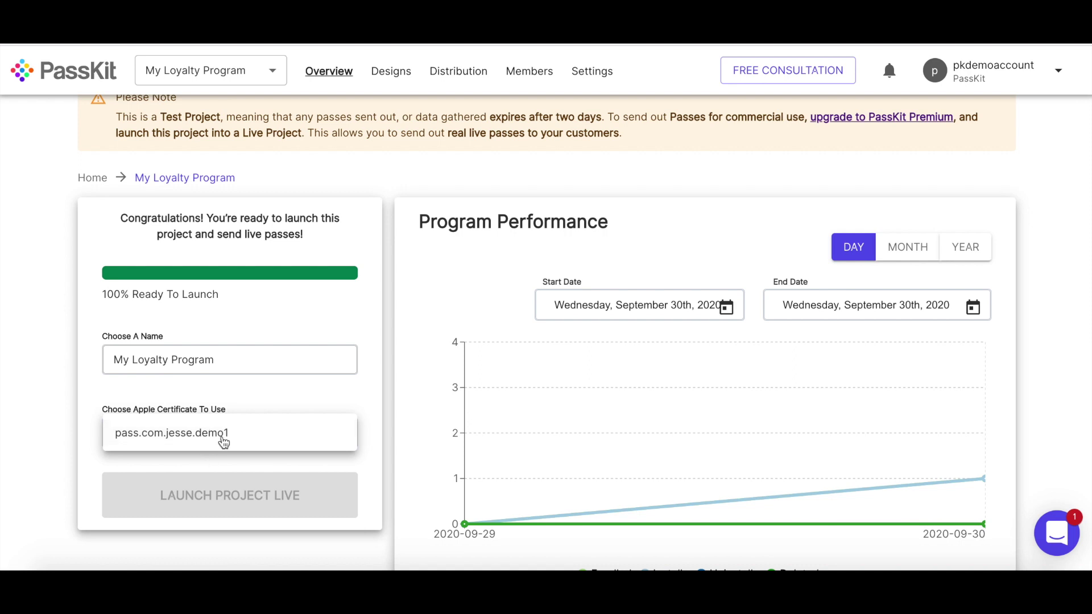
{"action": "left_click", "coordinate": [223, 434]}
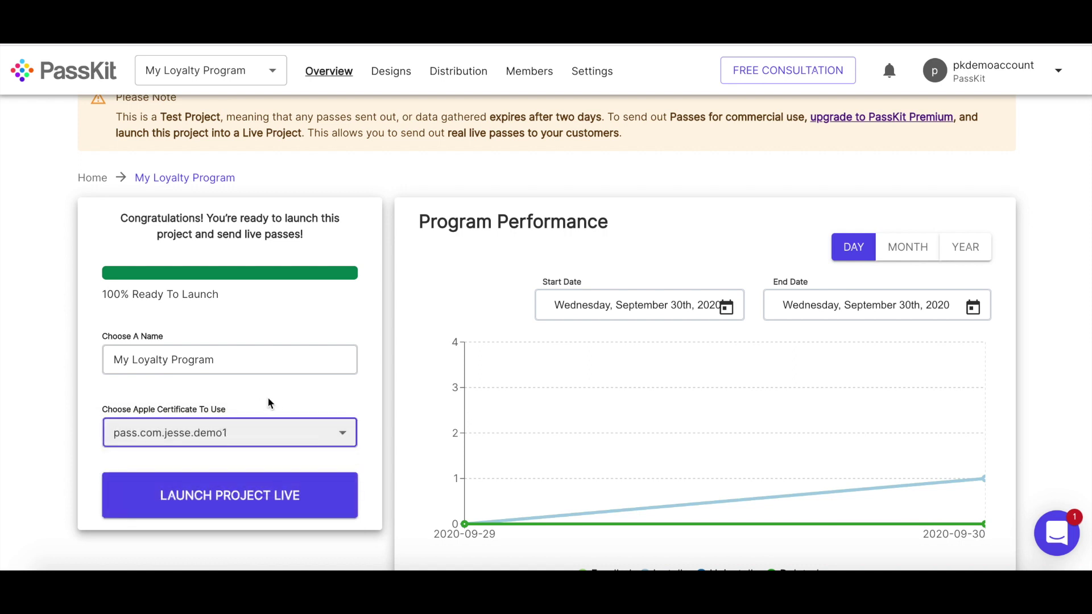
{"action": "left_click", "coordinate": [248, 497]}
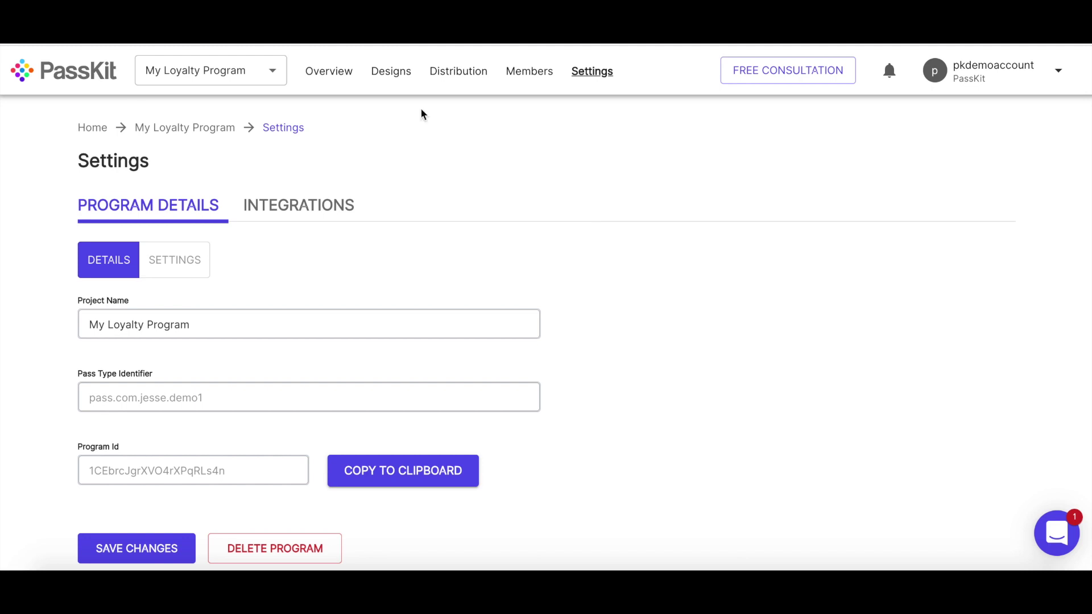
- From the Projects page, open the My Loyalty Program card marked LIVE
{"action": "left_click", "coordinate": [15, 74]}
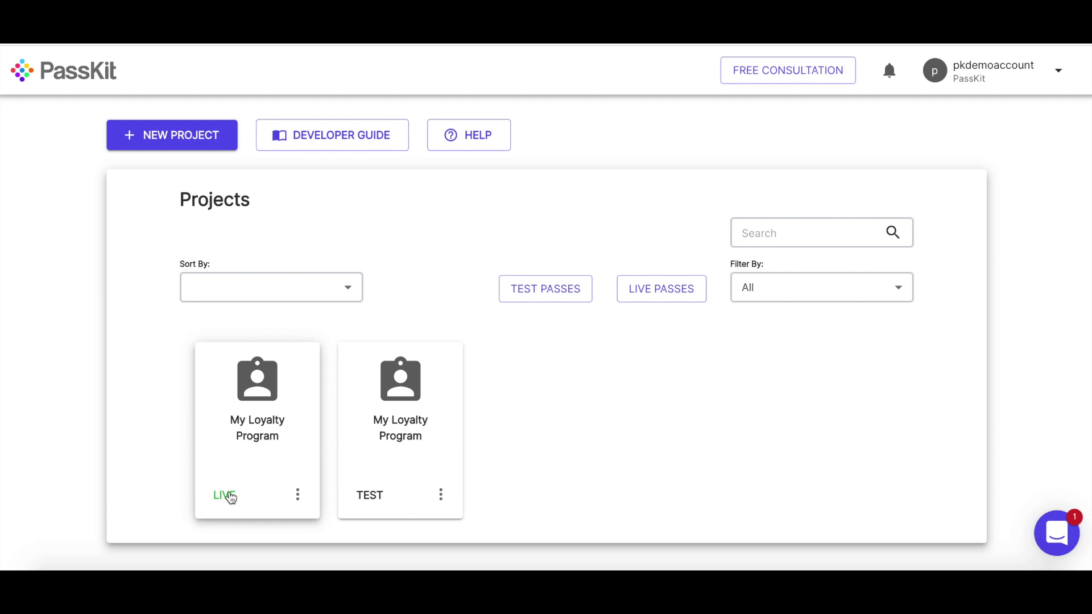
{"action": "left_click", "coordinate": [230, 497]}
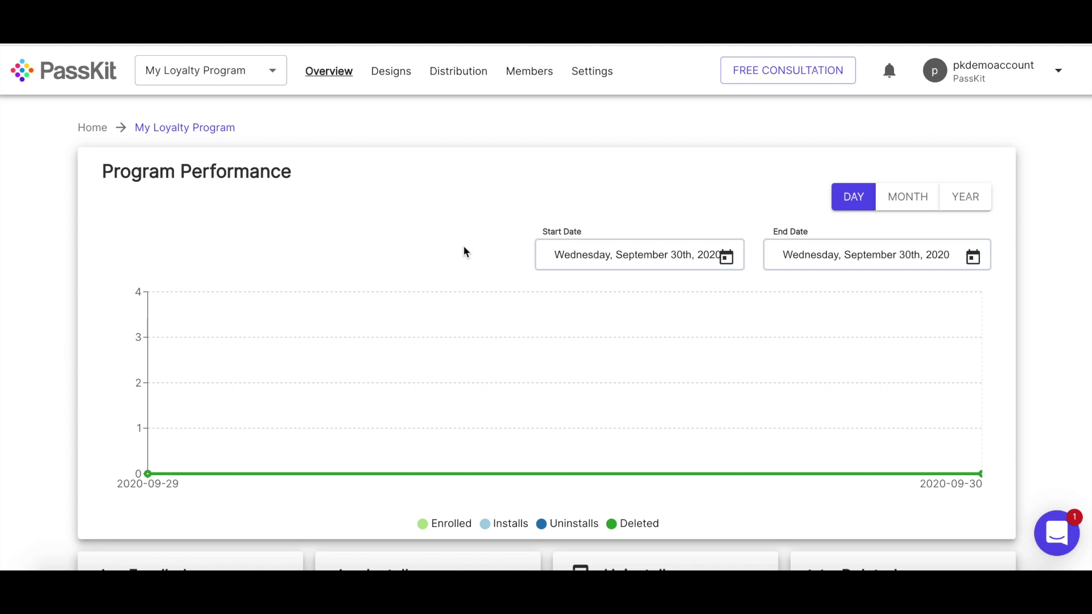
- Switch to Numbers showing in.csv with five bronze-tier members' names, e-mails and external IDs
{"action": "key", "text": "super+Tab"}
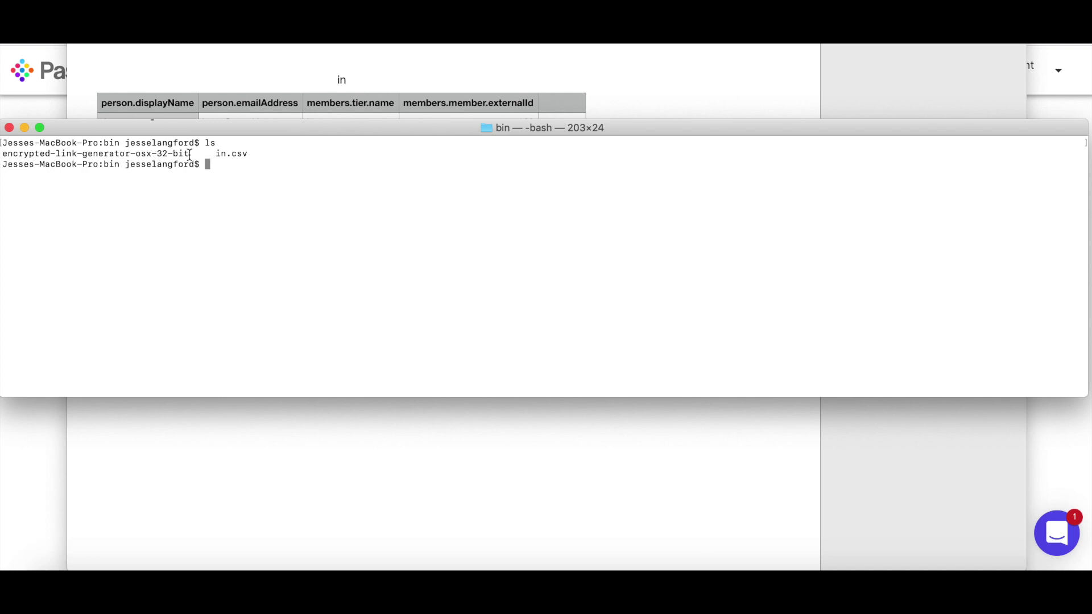
- Build the link generator command with in/out files and the project's SmartPass PassKit URL as -url
{"action": "left_click_drag", "start_coordinate": [190, 155], "coordinate": [1, 155]}
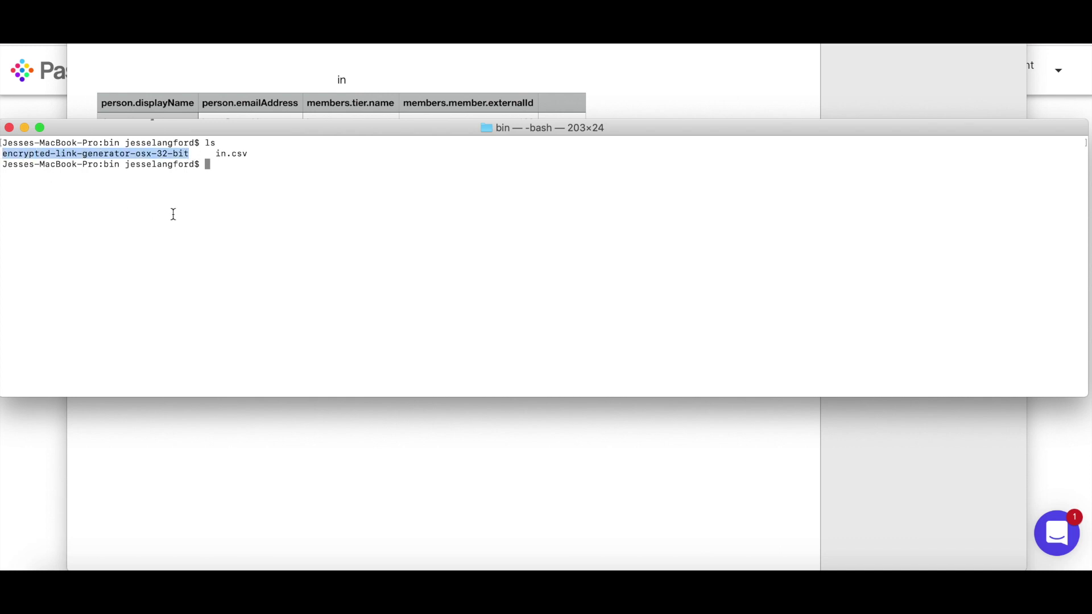
{"action": "type", "text": "./encrypted-link-generator-osx-32-bit -in in.csv -out out.csv"}
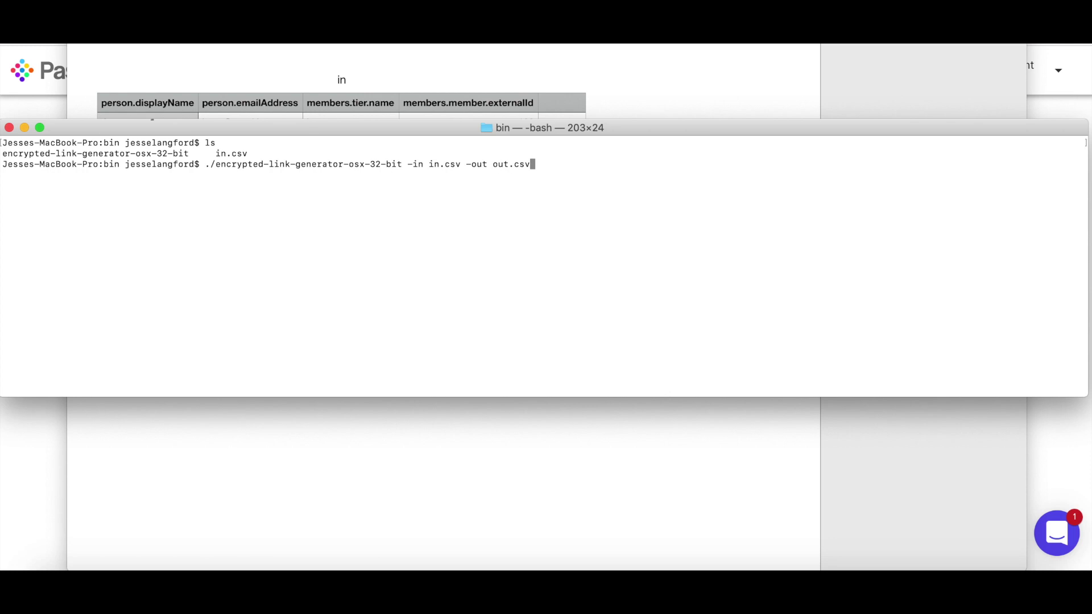
{"action": "type", "text": "-url"}
{"action": "left_click", "coordinate": [42, 485]}
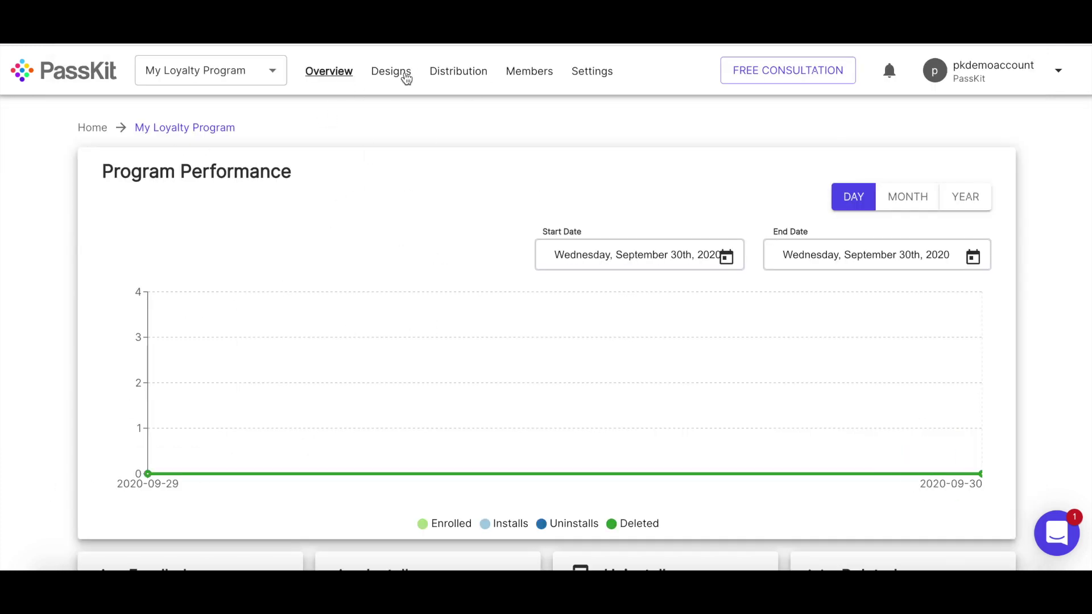
{"action": "left_click", "coordinate": [461, 73]}
{"action": "left_click", "coordinate": [586, 208]}
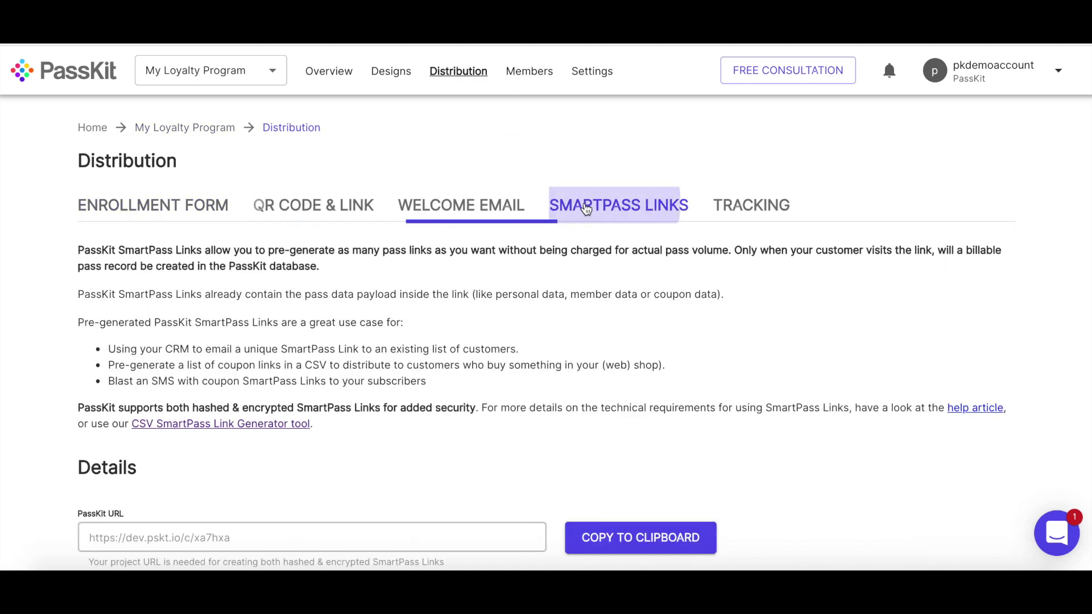
{"action": "scroll", "coordinate": [428, 370], "scroll_direction": "down", "scroll_amount": 3}
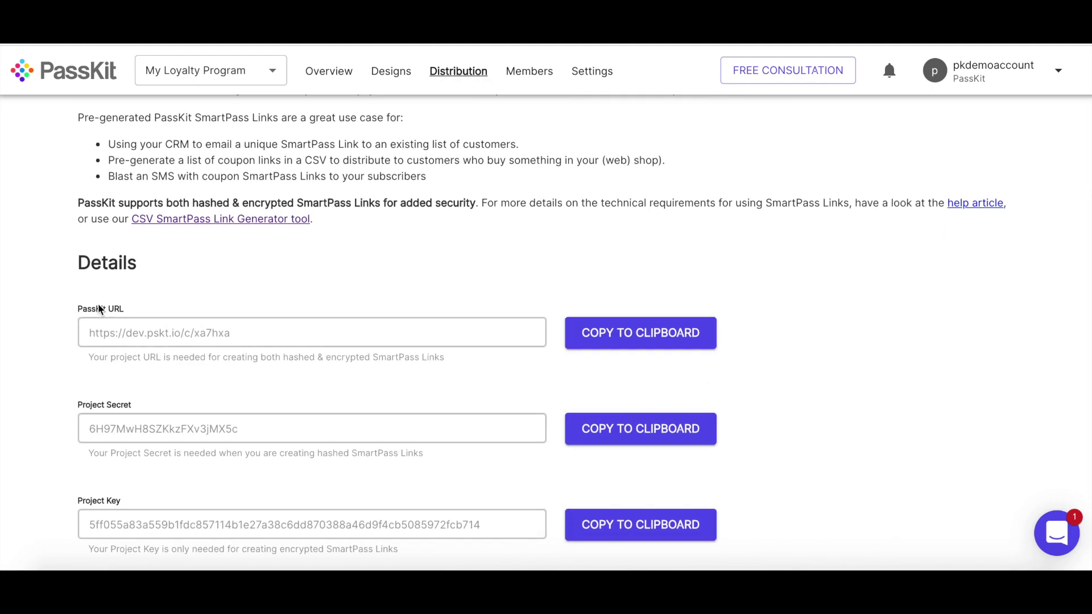
{"action": "left_click", "coordinate": [589, 333]}
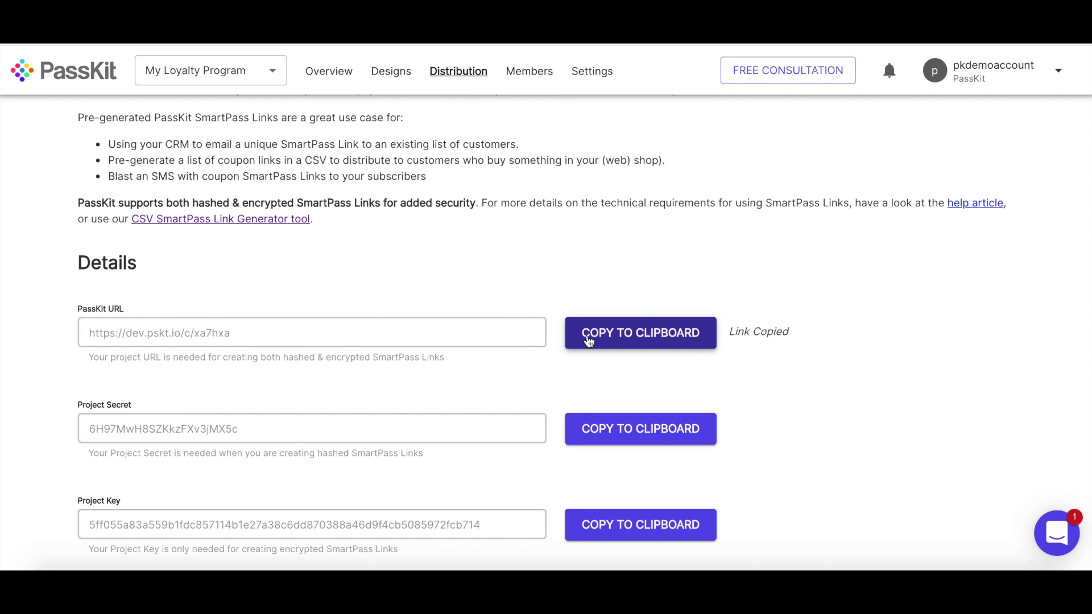
{"action": "left_click", "coordinate": [356, 566]}
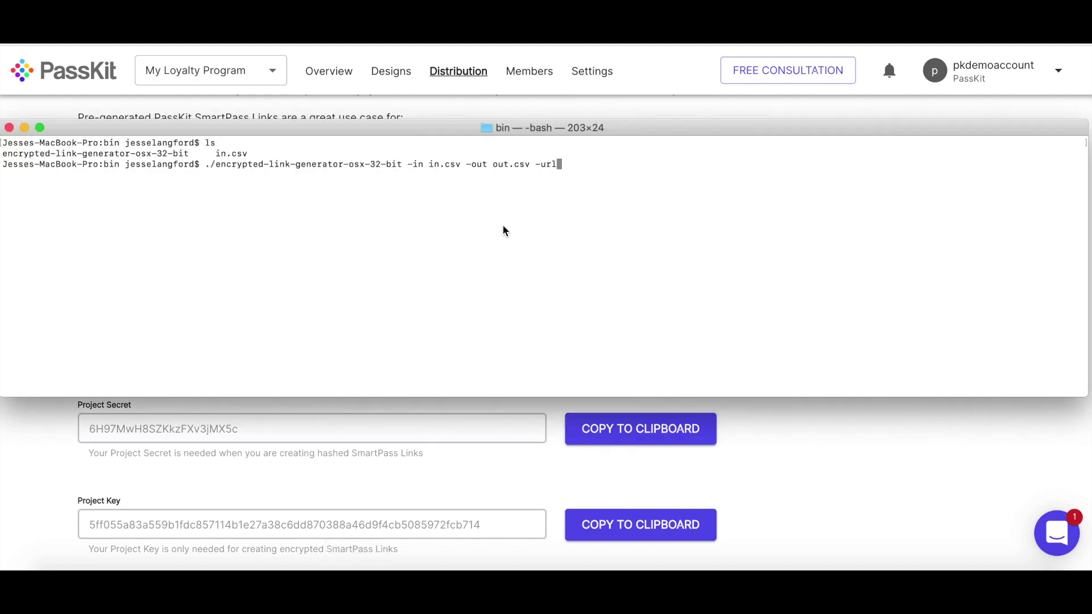
{"action": "key", "text": "super+v"}
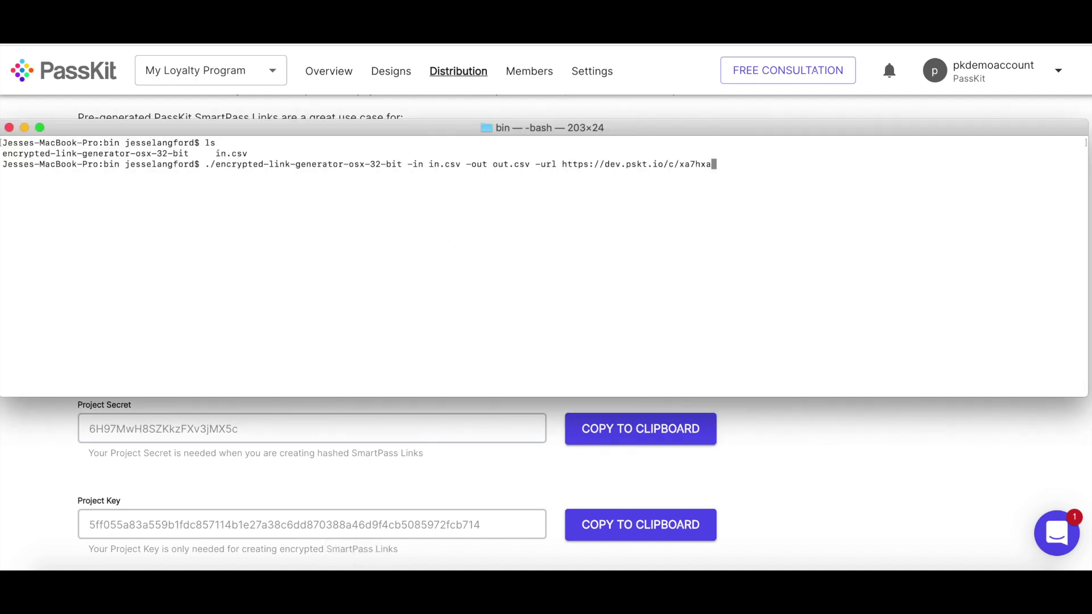
- Add the project key as -key, then list the bin folder to confirm out.csv exists
{"action": "type", "text": "-key"}
{"action": "left_click", "coordinate": [194, 472]}
{"action": "scroll", "coordinate": [193, 471], "scroll_direction": "down", "scroll_amount": 1}
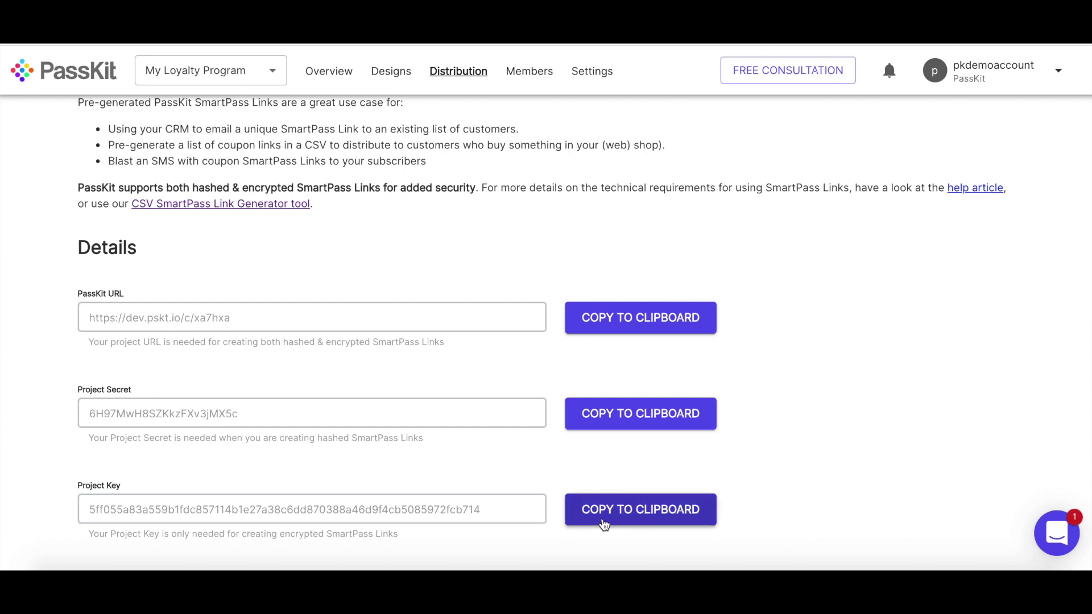
{"action": "left_click", "coordinate": [604, 523]}
{"action": "left_click", "coordinate": [357, 565]}
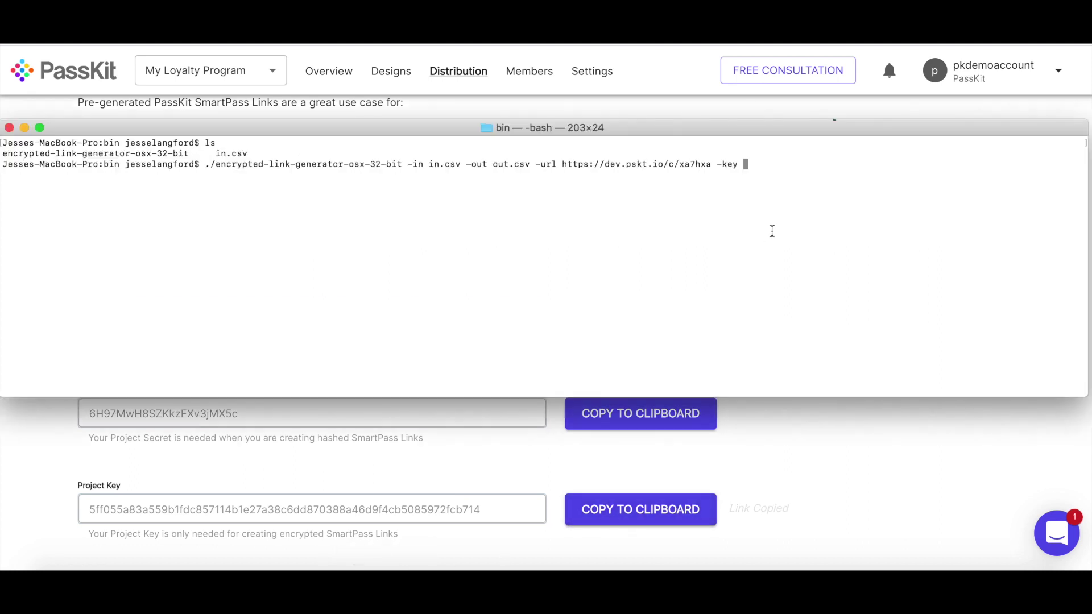
{"action": "key", "text": "super+v"}
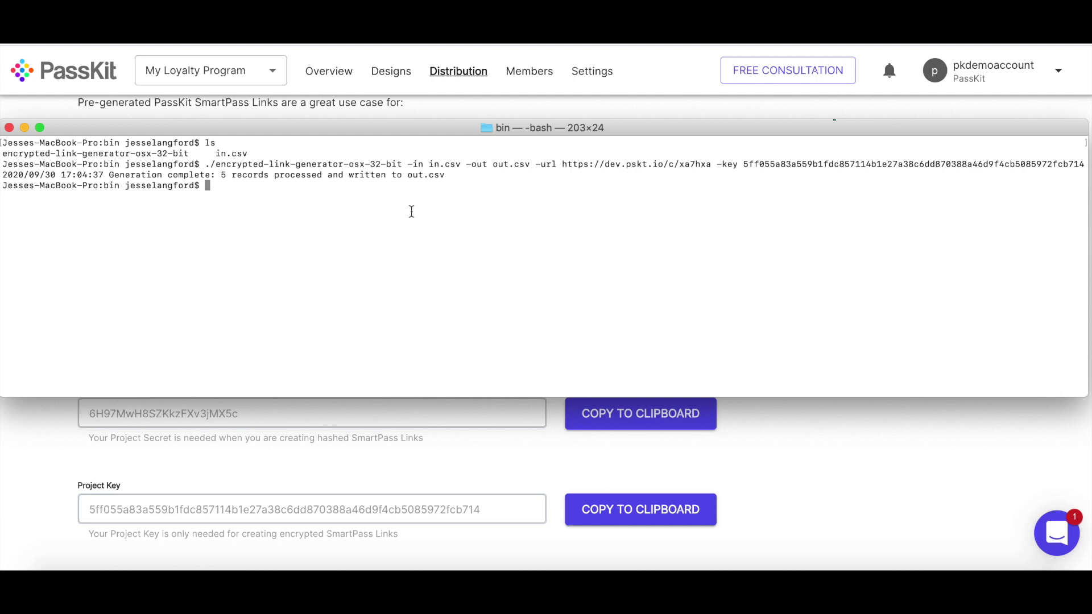
{"action": "type", "text": "ls"}
{"action": "key", "text": "Return"}
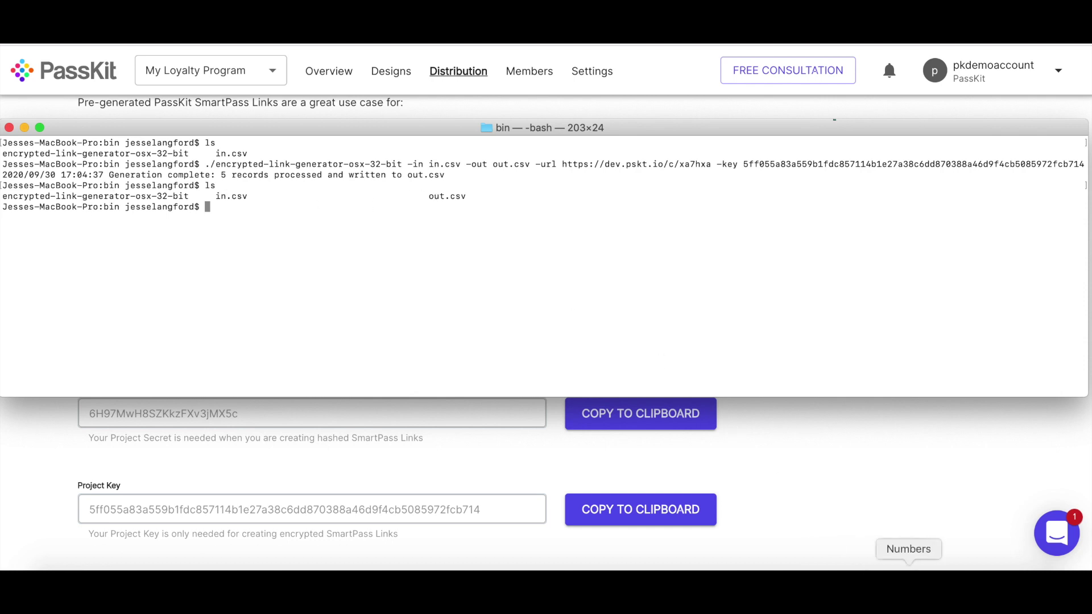
- Open bin/out.csv in Numbers and scroll right to the smartUrl links column
{"action": "left_click", "coordinate": [908, 577]}
{"action": "left_click", "coordinate": [105, 43]}
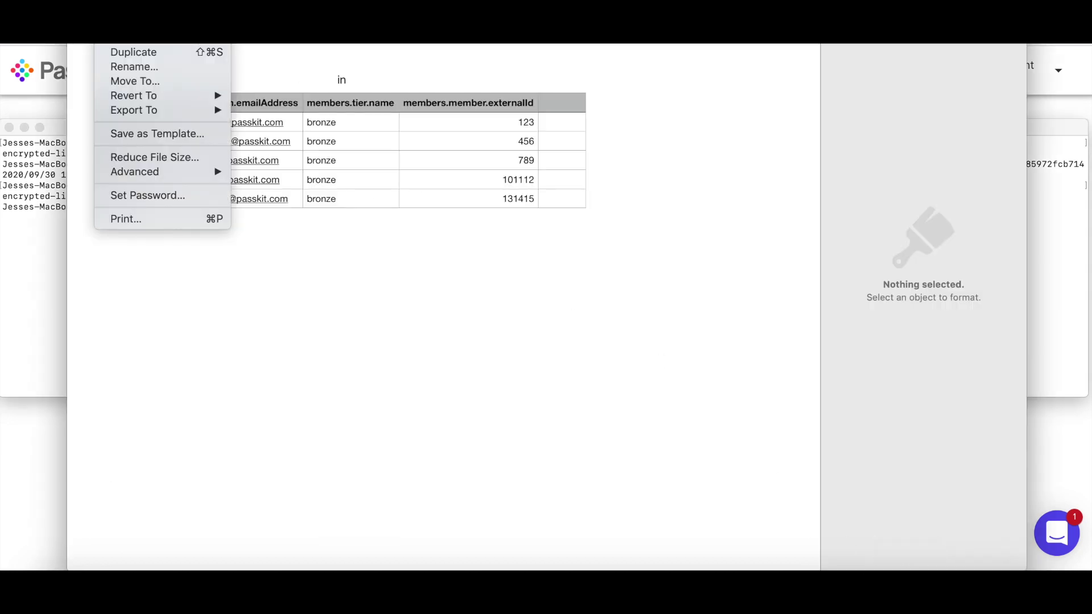
{"action": "left_click", "coordinate": [114, 43]}
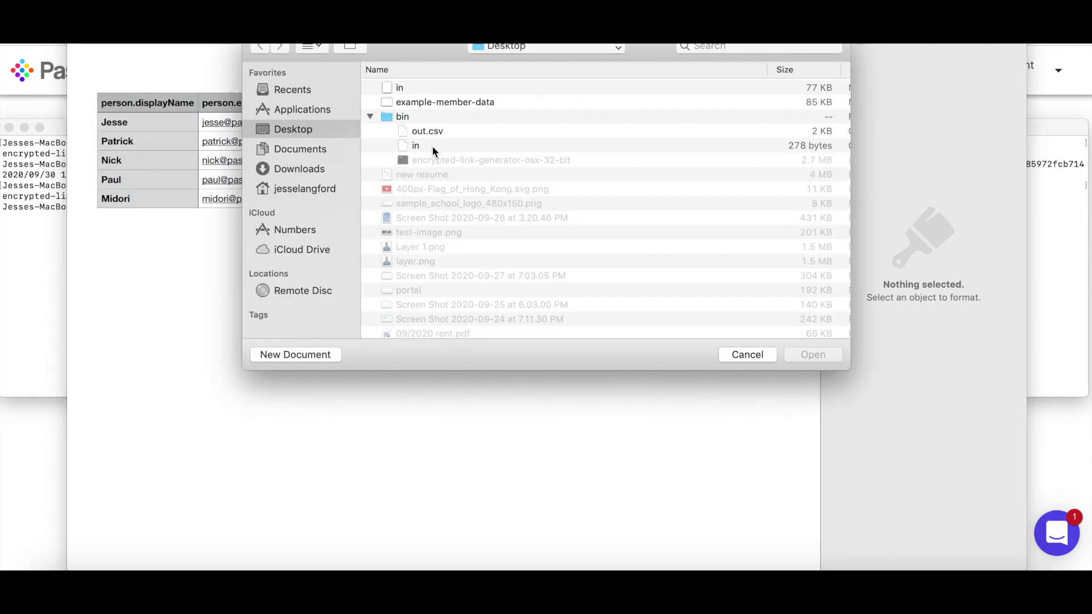
{"action": "left_click", "coordinate": [421, 132]}
{"action": "left_click", "coordinate": [802, 353]}
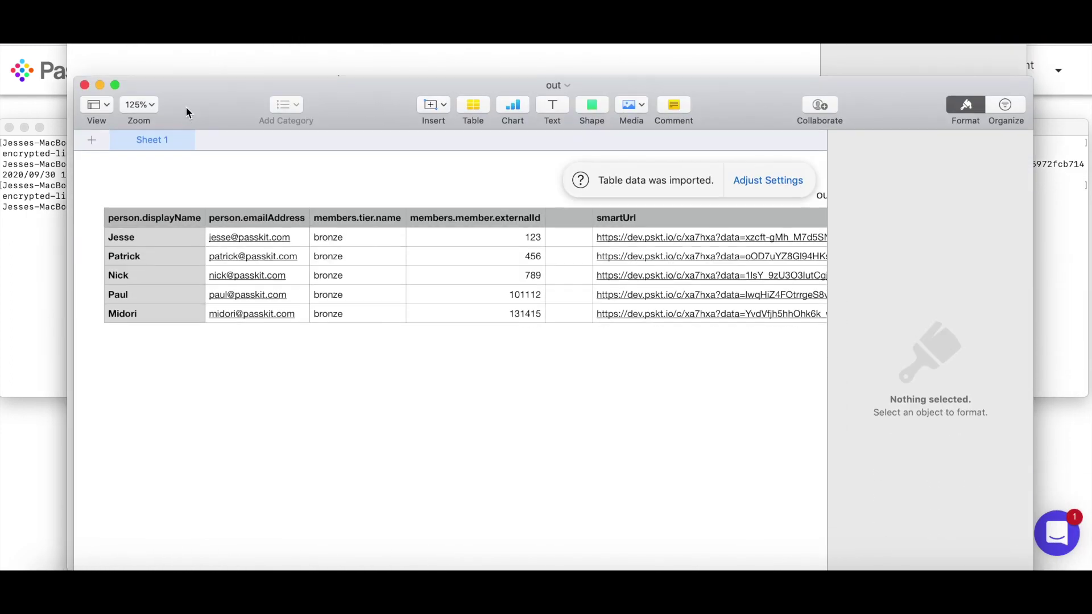
{"action": "left_click_drag", "start_coordinate": [186, 112], "coordinate": [119, 0]}
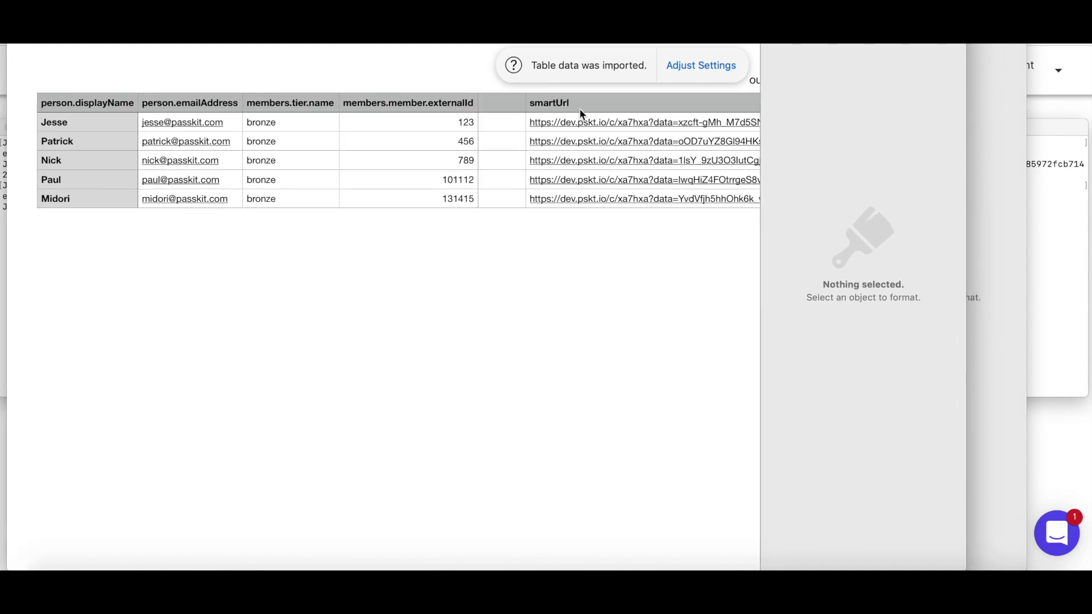
{"action": "scroll", "coordinate": [623, 112], "scroll_direction": "right", "scroll_amount": 10}
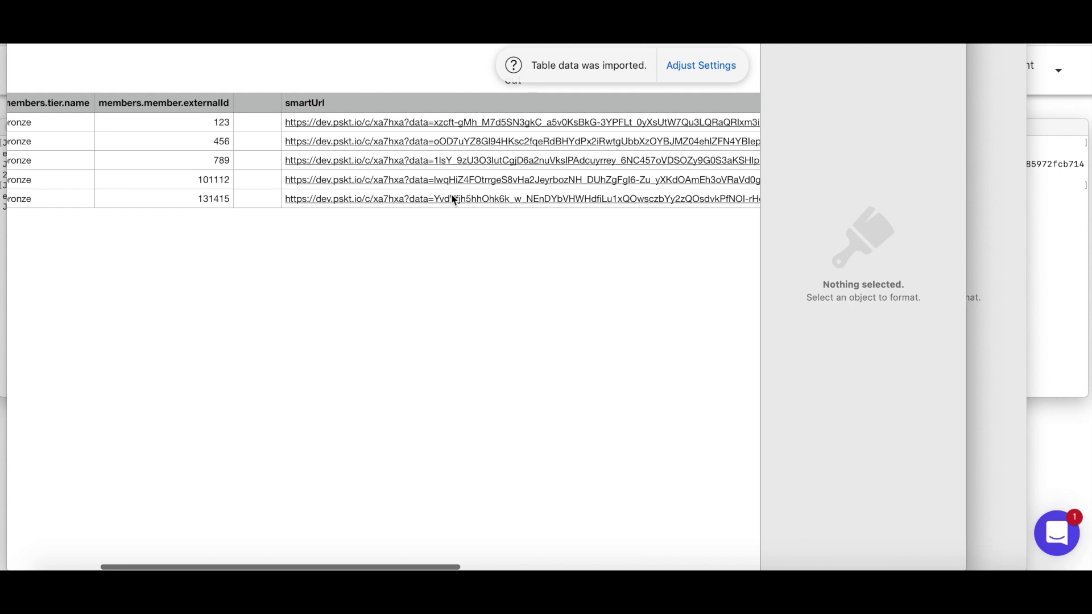
{"action": "scroll", "coordinate": [453, 200], "scroll_direction": "right", "scroll_amount": 3}
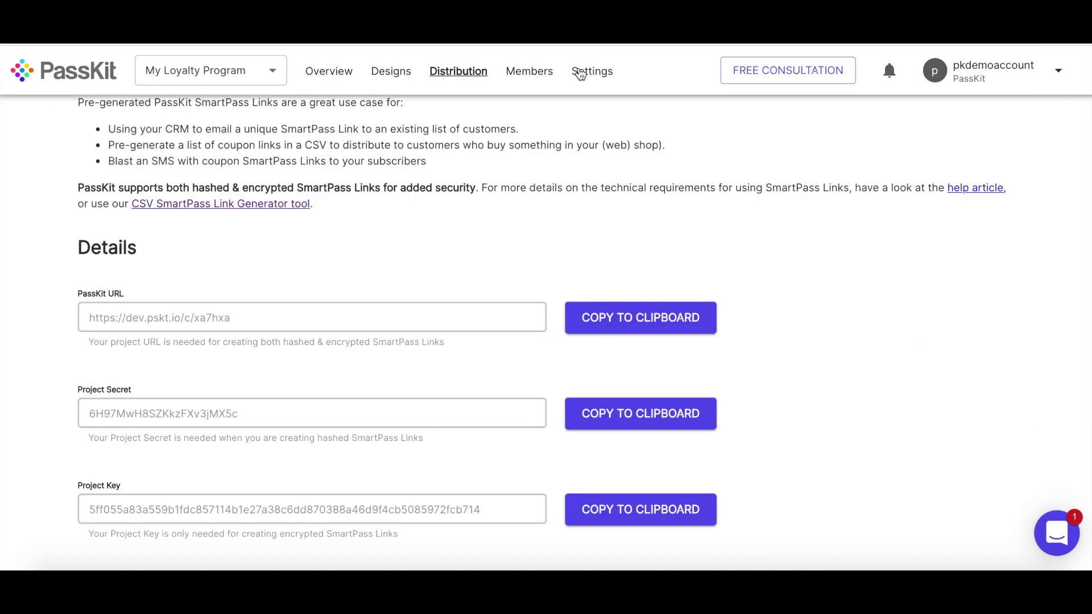
- Show the live program's Members list, reloaded, confirming a total of 0 members
{"action": "left_click", "coordinate": [527, 73]}
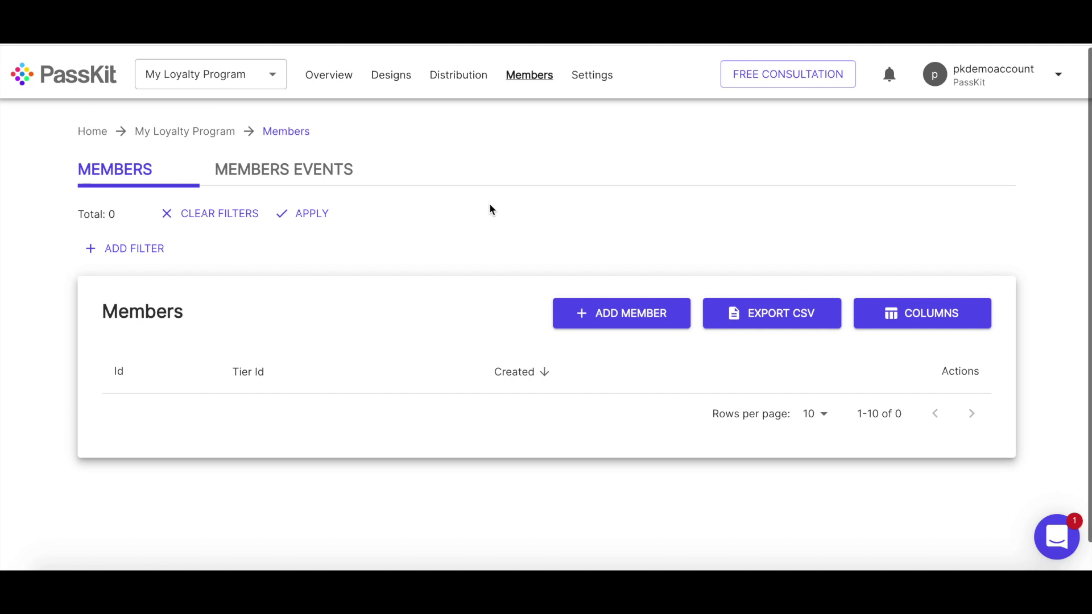
{"action": "left_click", "coordinate": [171, 160]}
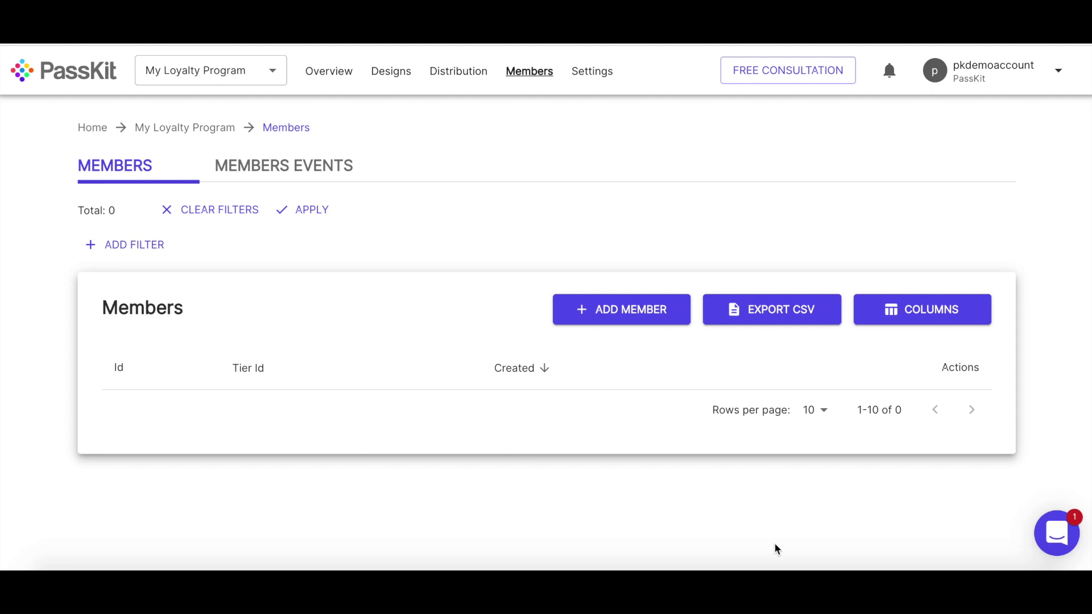
{"action": "left_click", "coordinate": [908, 591]}
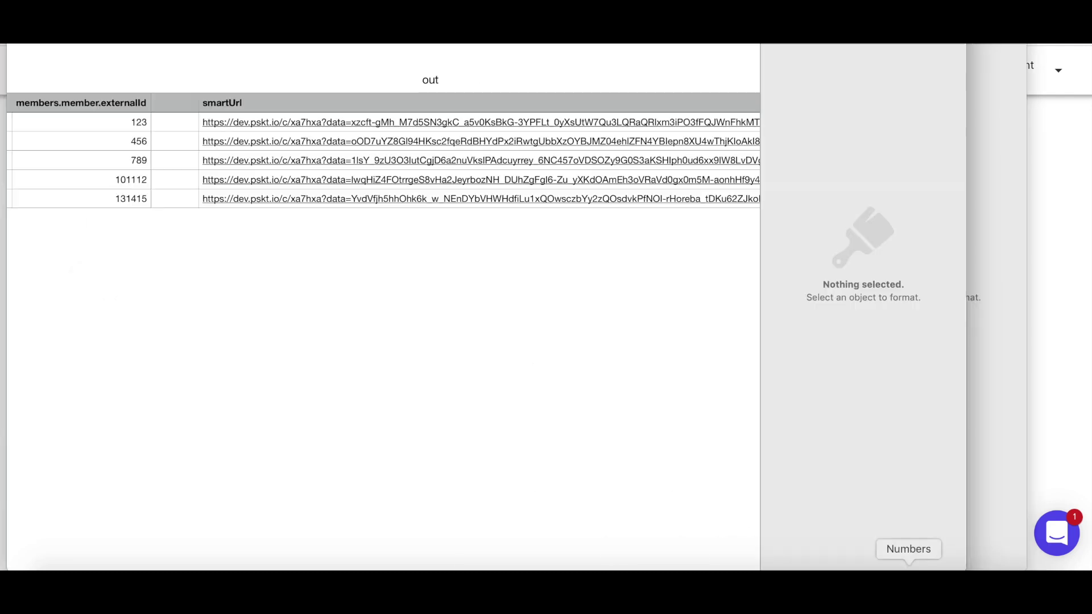
- Scroll across the out sheet to the smartUrl link for external id 123
{"action": "scroll", "coordinate": [387, 200], "scroll_direction": "left", "scroll_amount": 10}
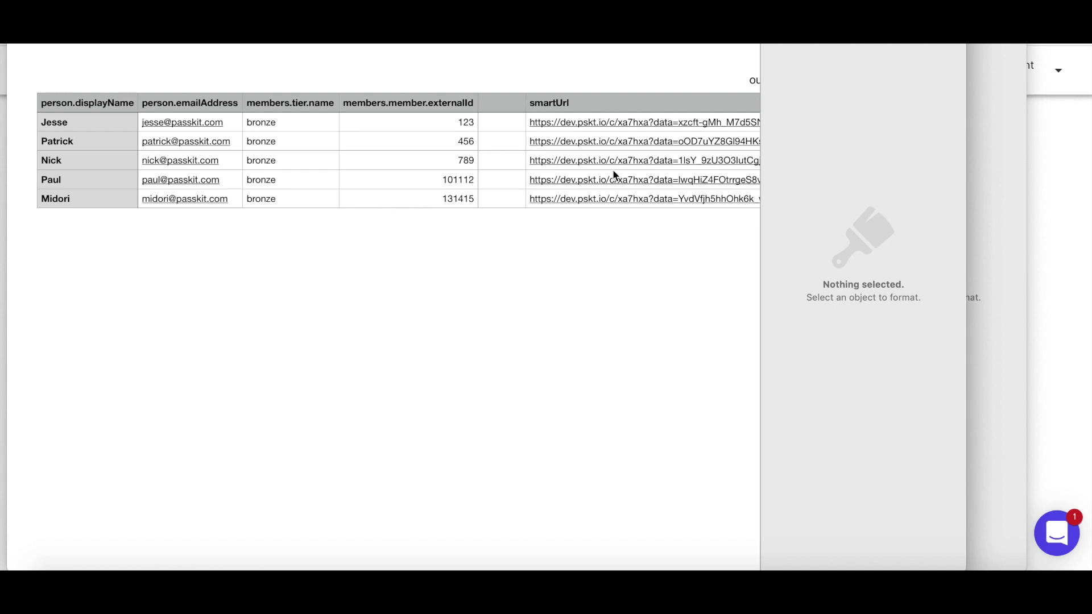
{"action": "scroll", "coordinate": [613, 172], "scroll_direction": "right", "scroll_amount": 10}
{"action": "scroll", "coordinate": [613, 173], "scroll_direction": "right", "scroll_amount": 4}
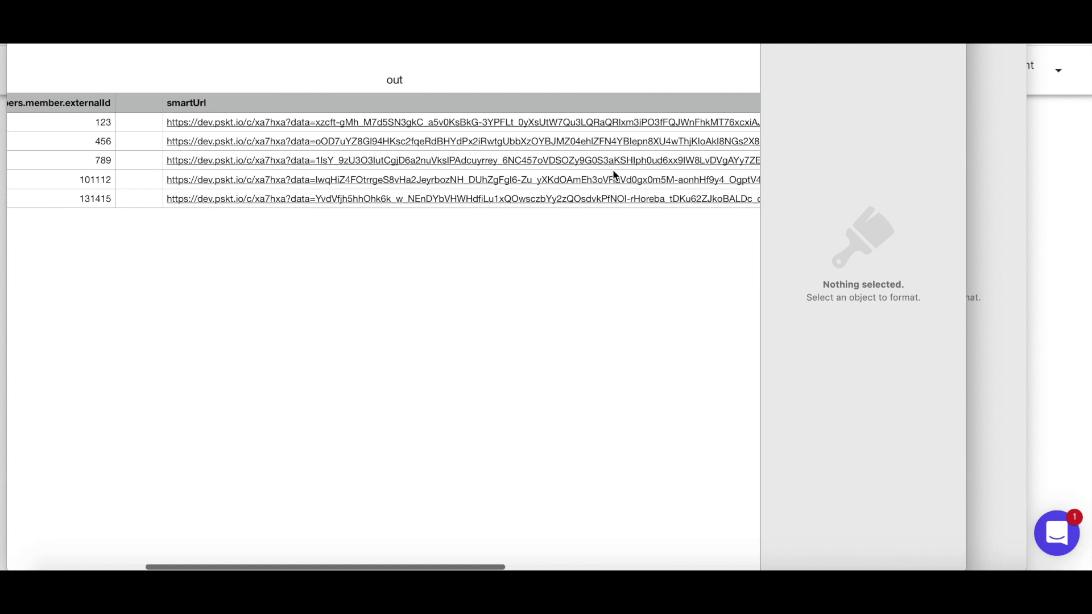
{"action": "scroll", "coordinate": [297, 126], "scroll_direction": "left", "scroll_amount": 14}
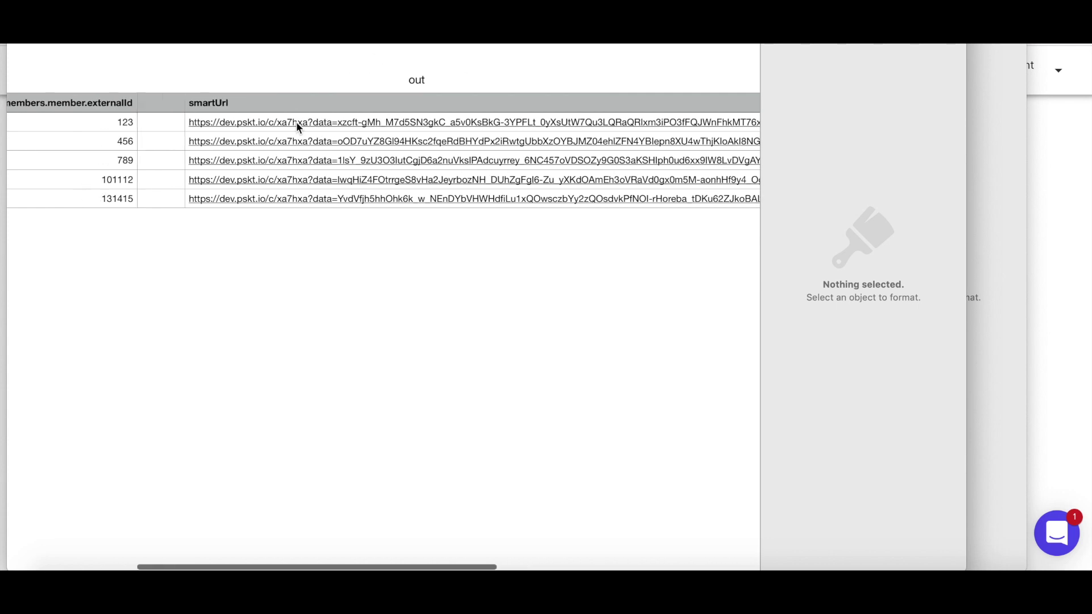
{"action": "scroll", "coordinate": [368, 131], "scroll_direction": "right", "scroll_amount": 11}
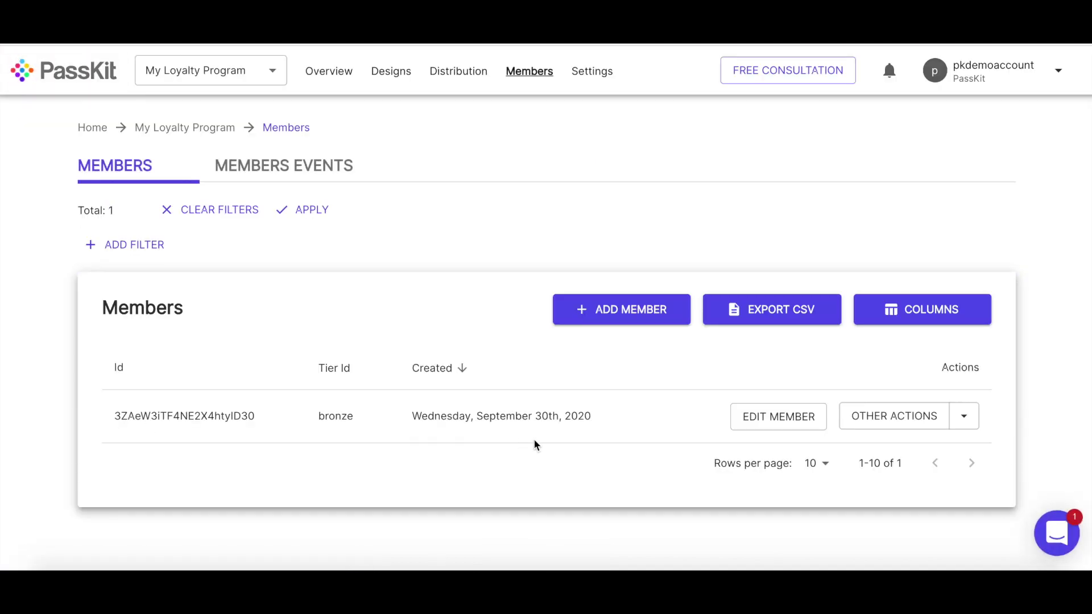
{"action": "left_click", "coordinate": [795, 419]}
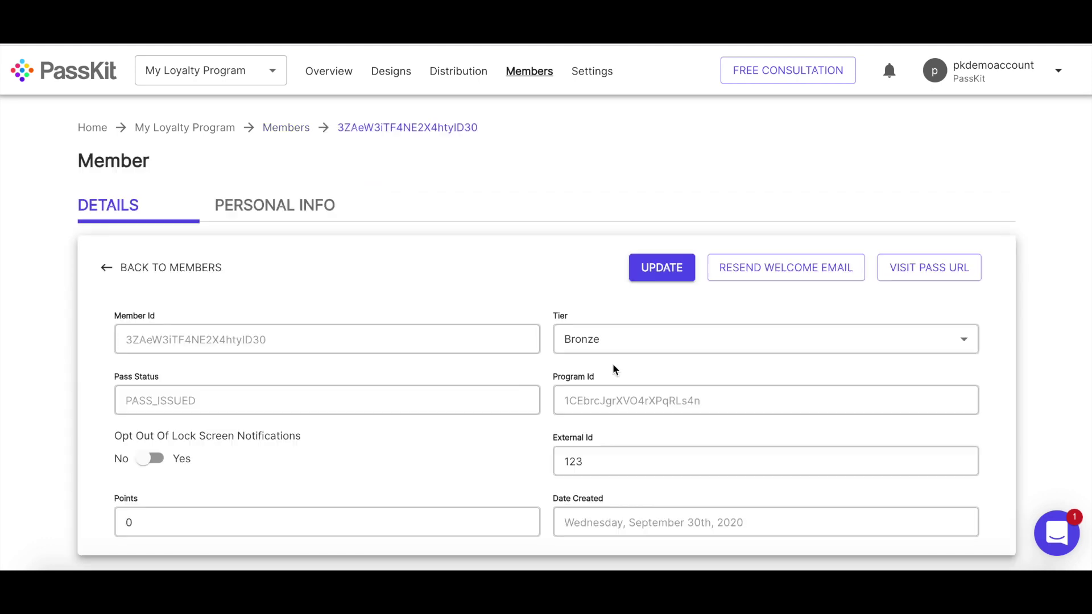
{"action": "left_click", "coordinate": [239, 222]}
{"action": "left_click", "coordinate": [185, 331]}
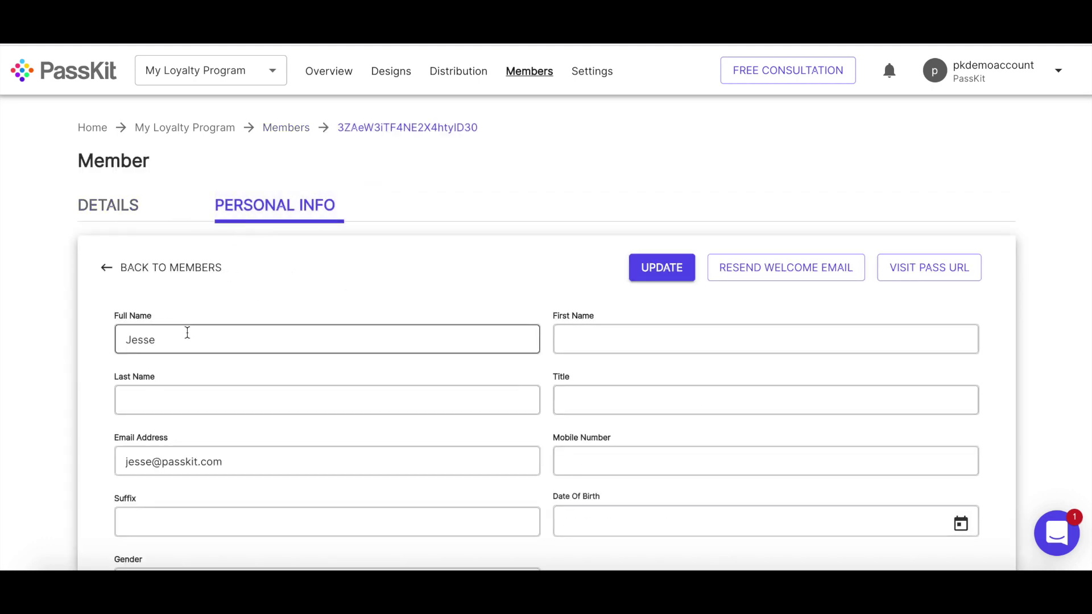
{"action": "left_click", "coordinate": [278, 461]}
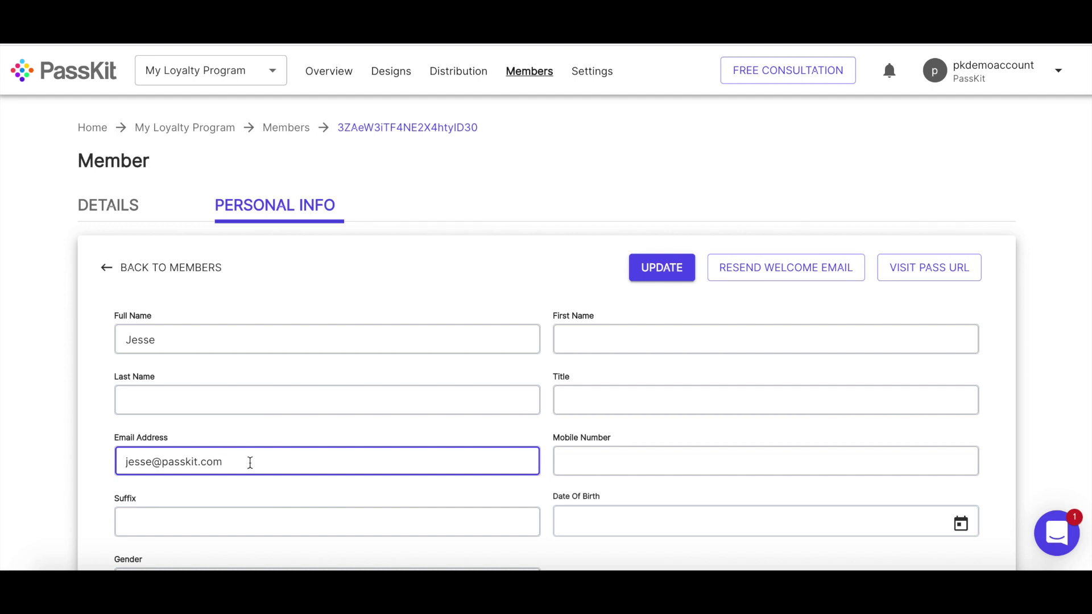
{"action": "left_click", "coordinate": [104, 208]}
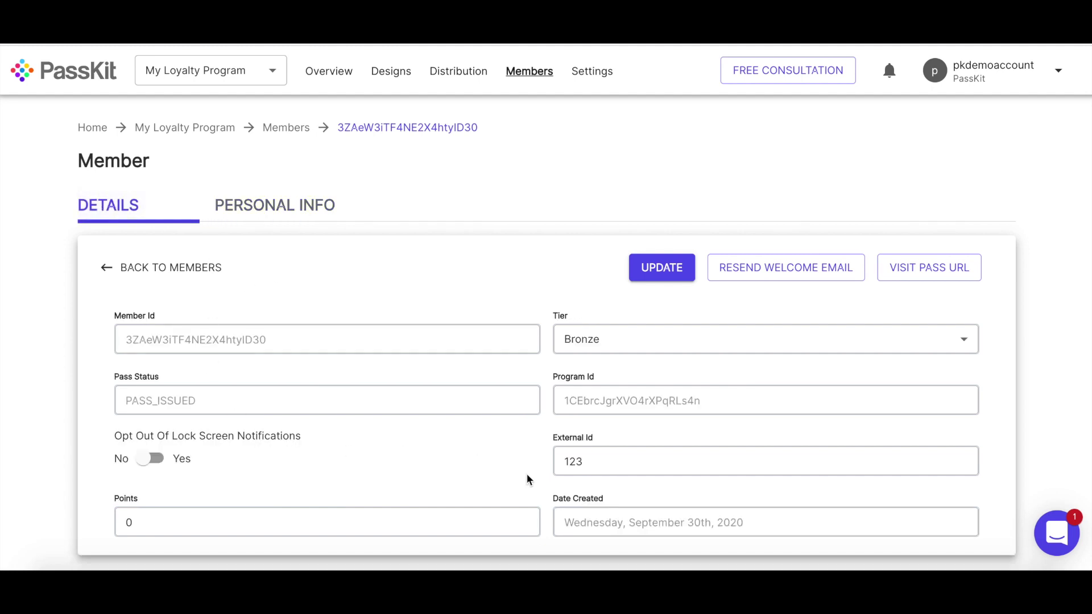
{"action": "left_click", "coordinate": [606, 461]}
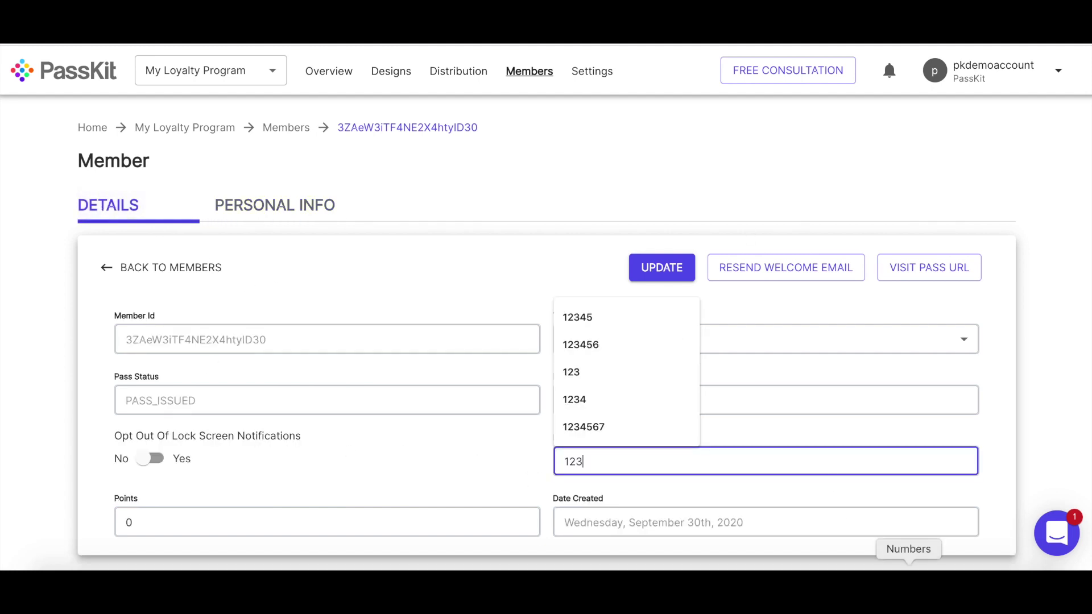
{"action": "left_click", "coordinate": [908, 571]}
{"action": "scroll", "coordinate": [190, 121], "scroll_direction": "left", "scroll_amount": 5}
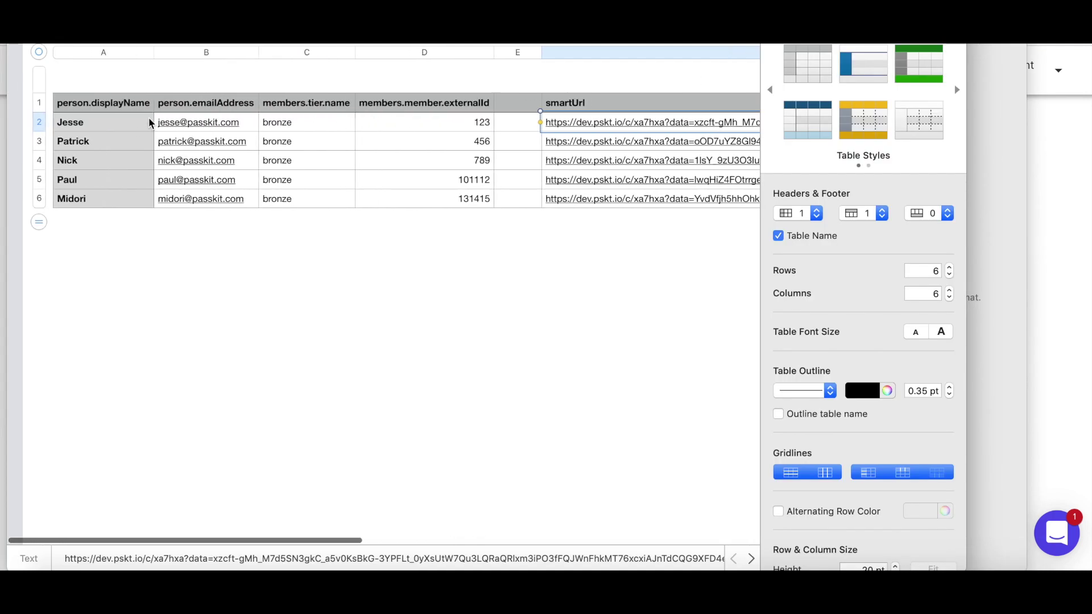
{"action": "left_click", "coordinate": [510, 277]}
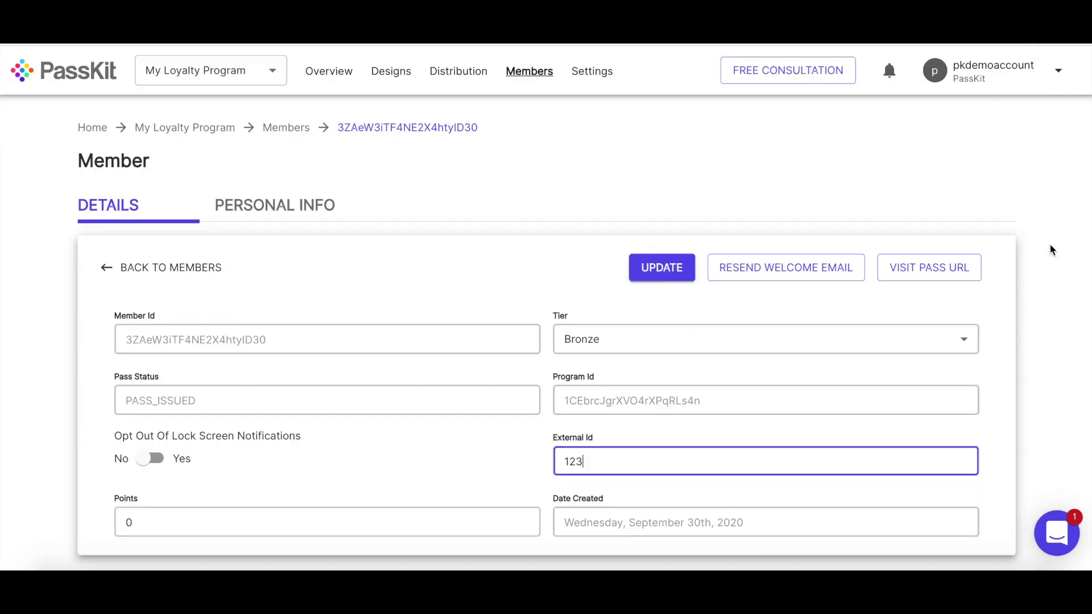
{"action": "left_click", "coordinate": [287, 131]}
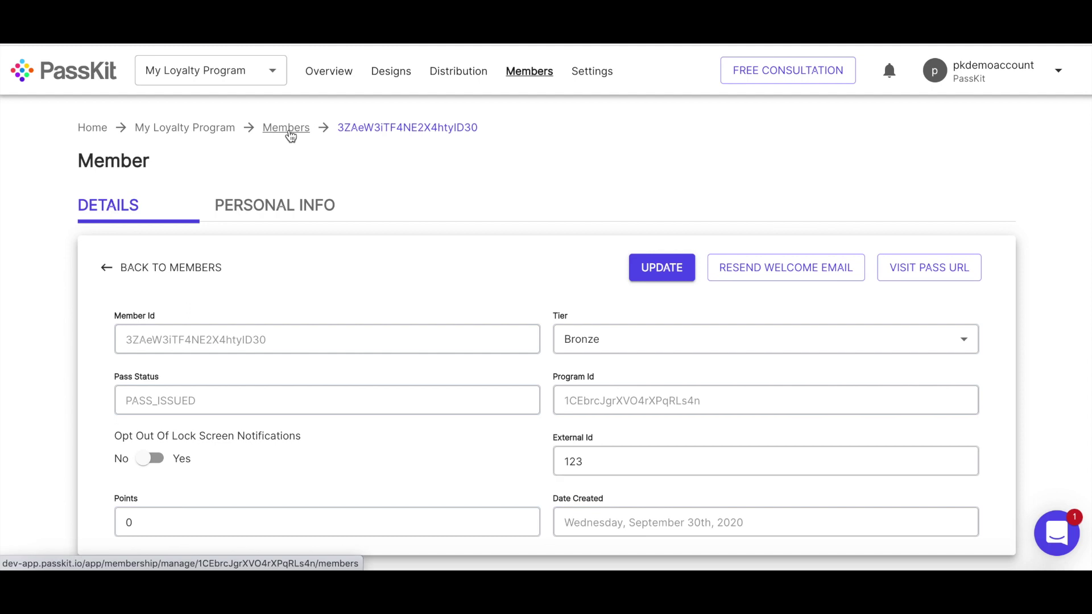
{"action": "scroll", "coordinate": [544, 377], "scroll_direction": "down", "scroll_amount": 1}
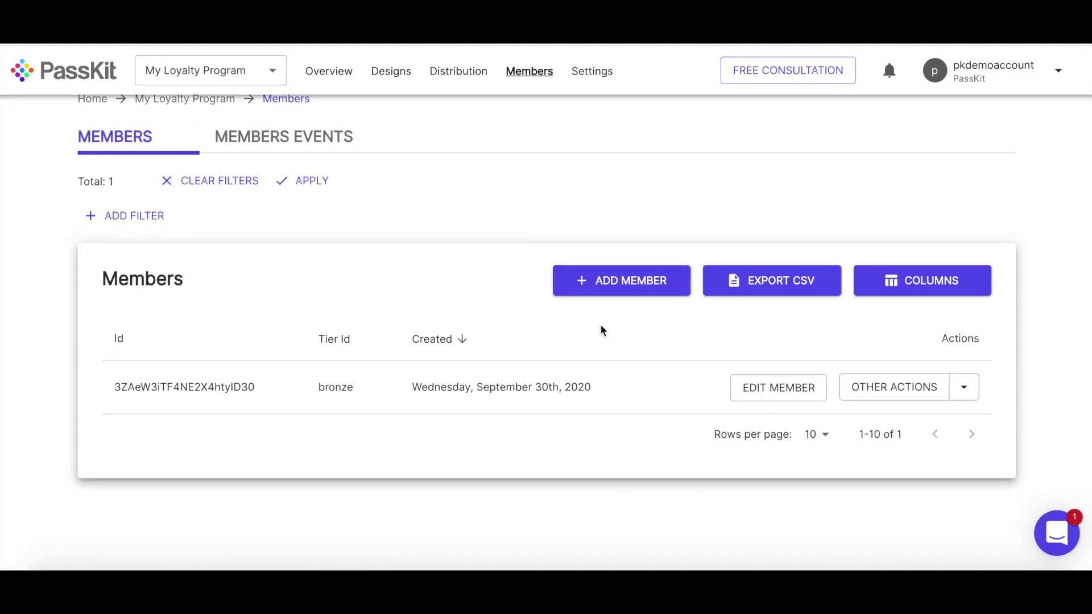
{"action": "scroll", "coordinate": [604, 330], "scroll_direction": "up", "scroll_amount": 1}
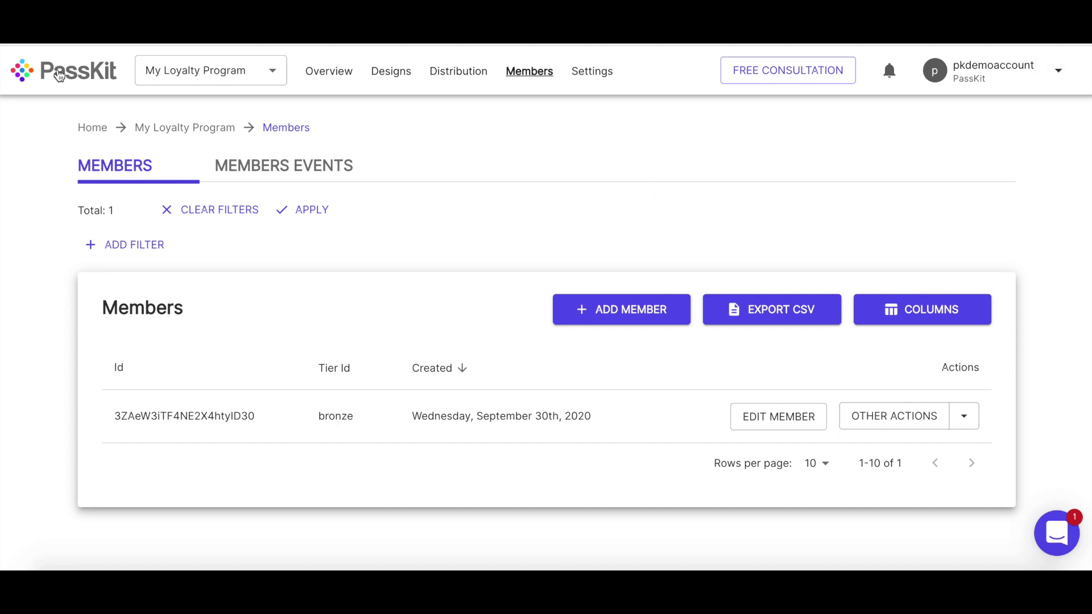
- Go back to the Projects dashboard listing My Loyalty Program as both LIVE and TEST
{"action": "left_click", "coordinate": [55, 71]}
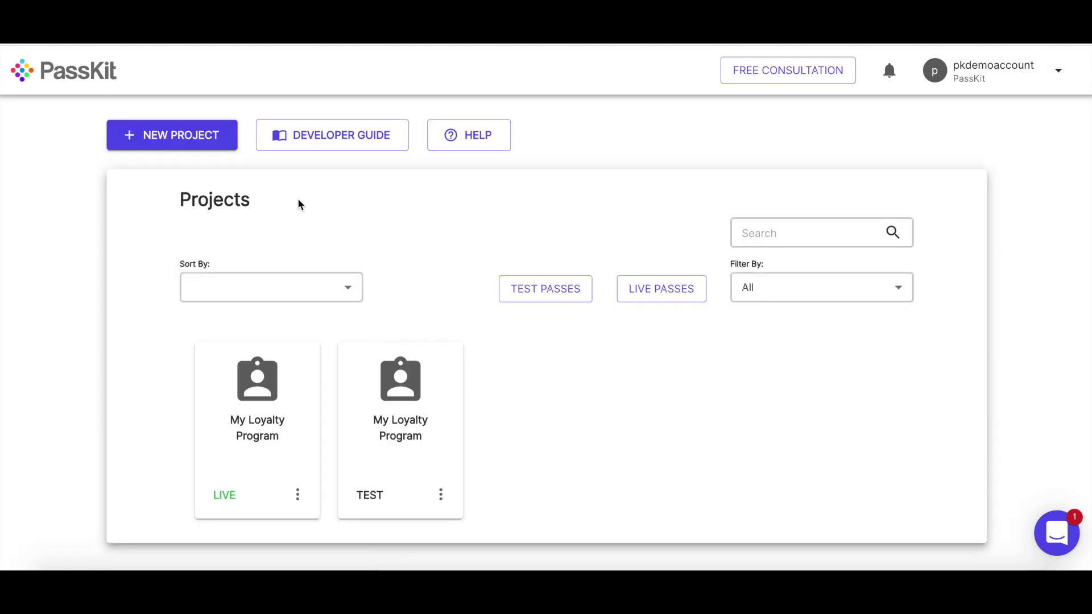